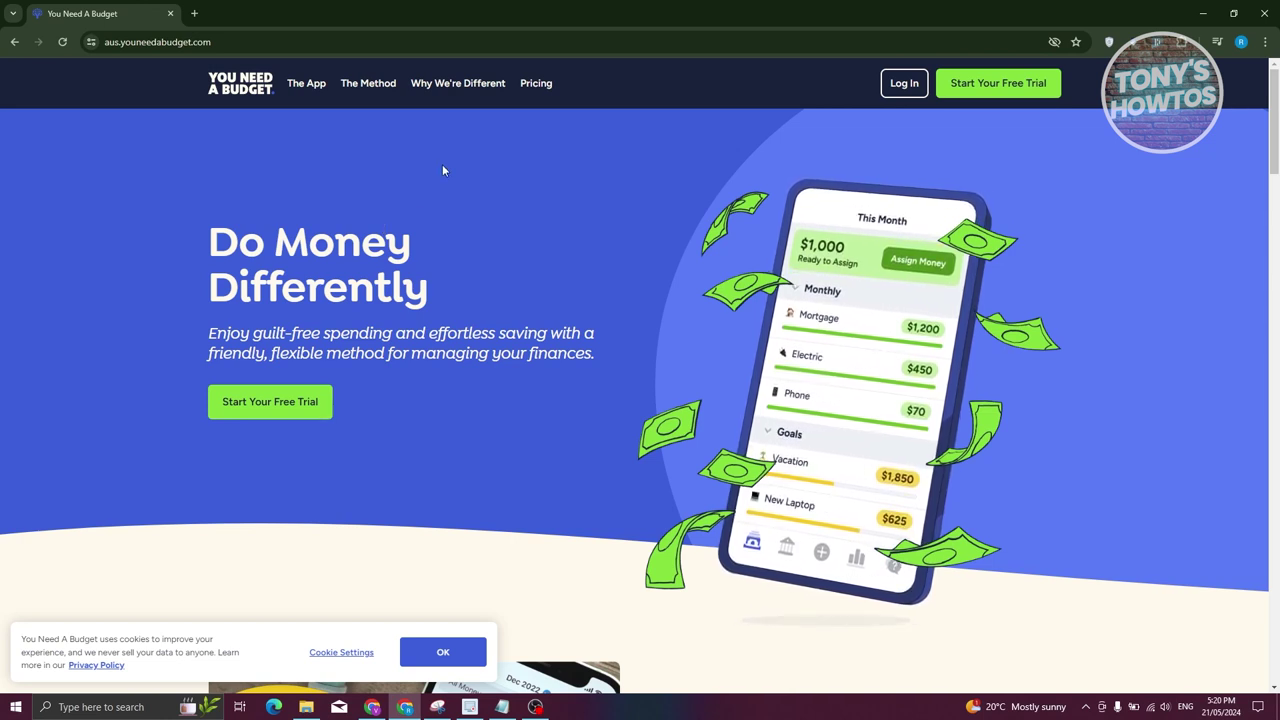
Look over the YNAB pricing page, then return to the homepage.
click(538, 88)
scroll(395, 235, down, 5)
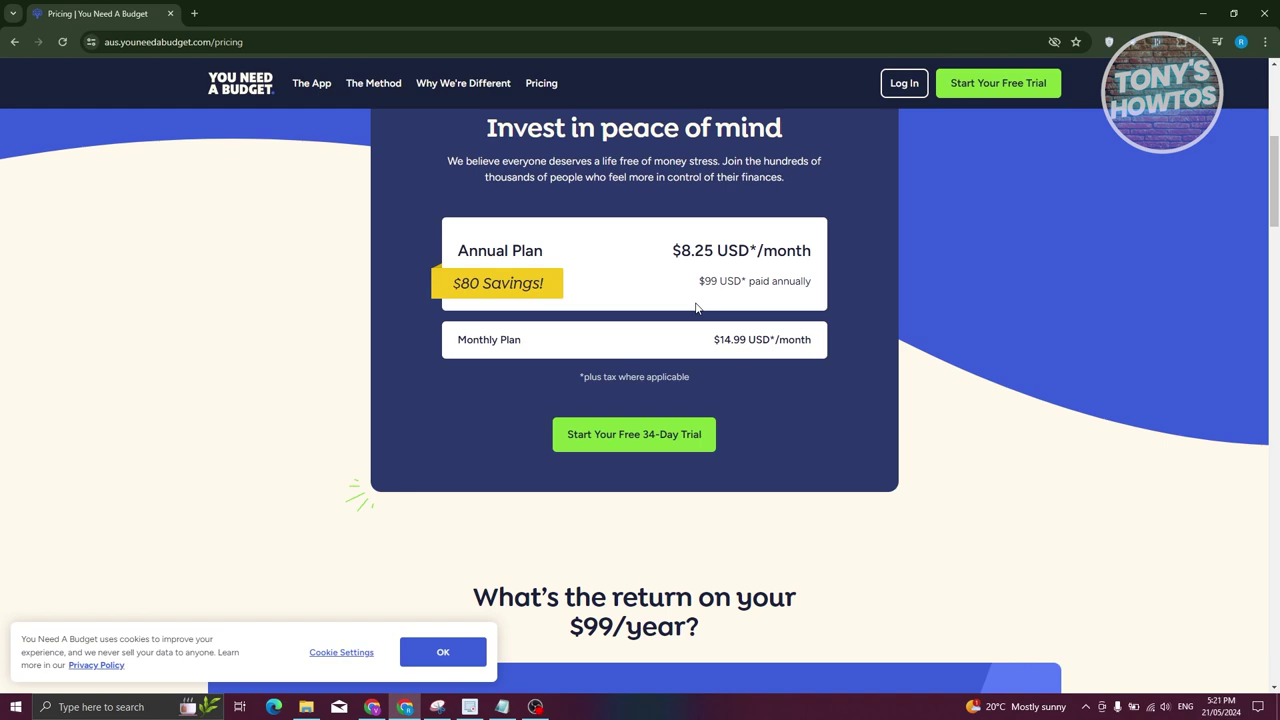
scroll(697, 307, up, 5)
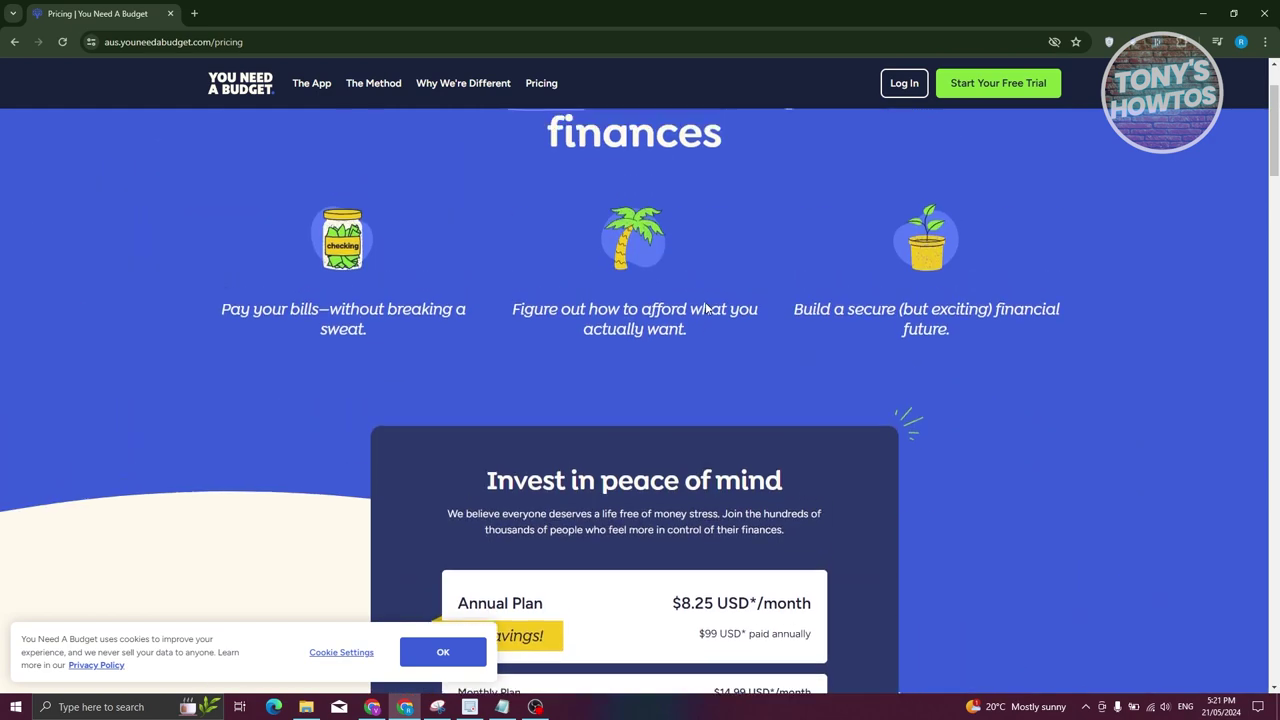
click(233, 90)
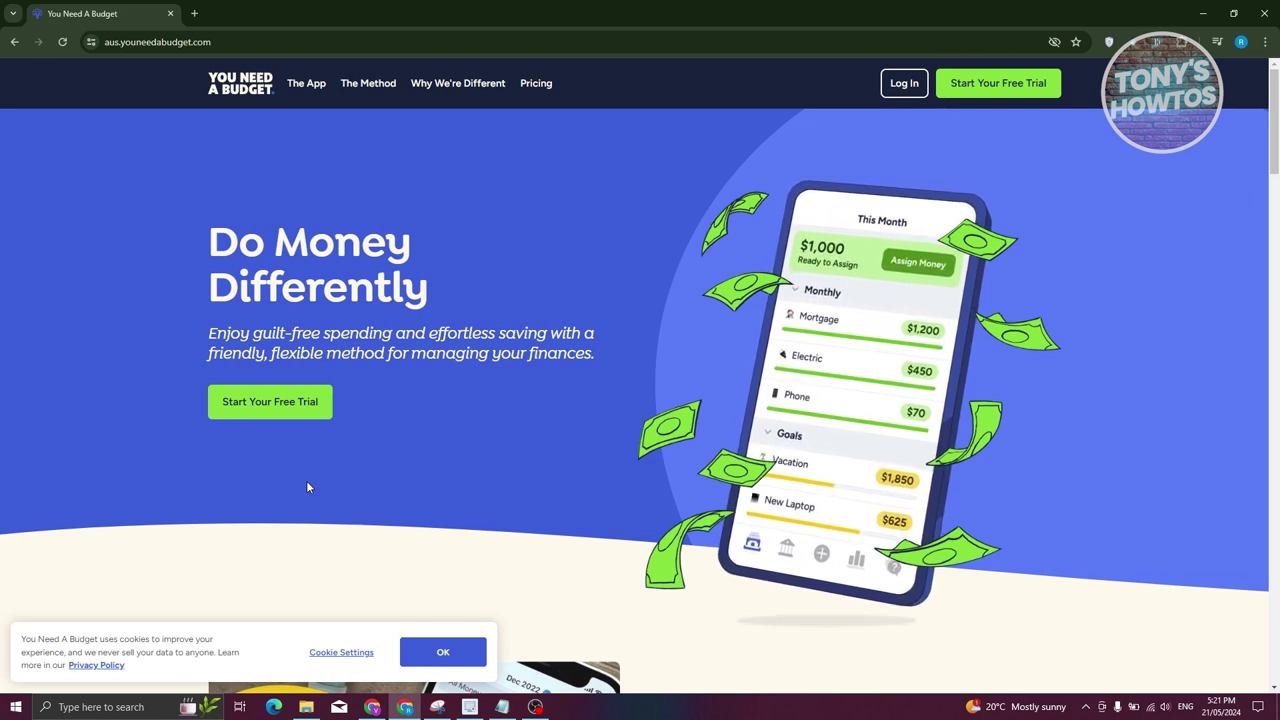
Start the free trial by signing in with a Google account, then dismiss the cookie notice.
click(312, 407)
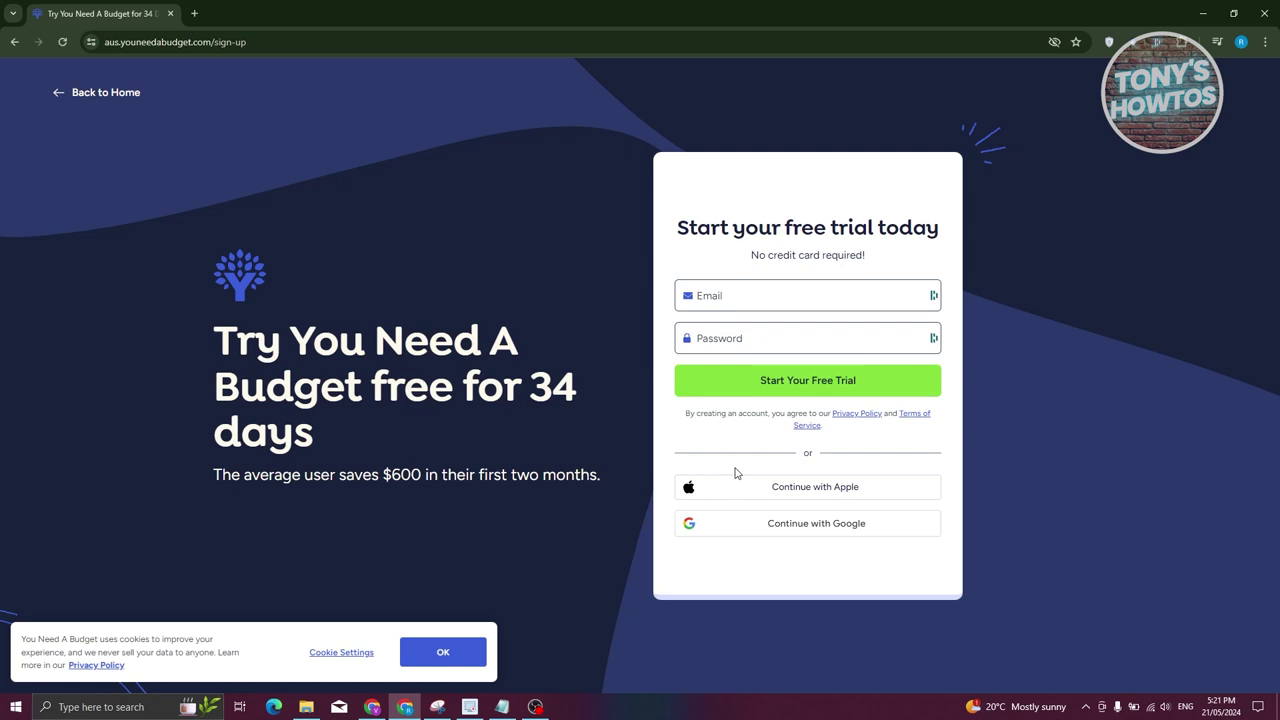
click(794, 530)
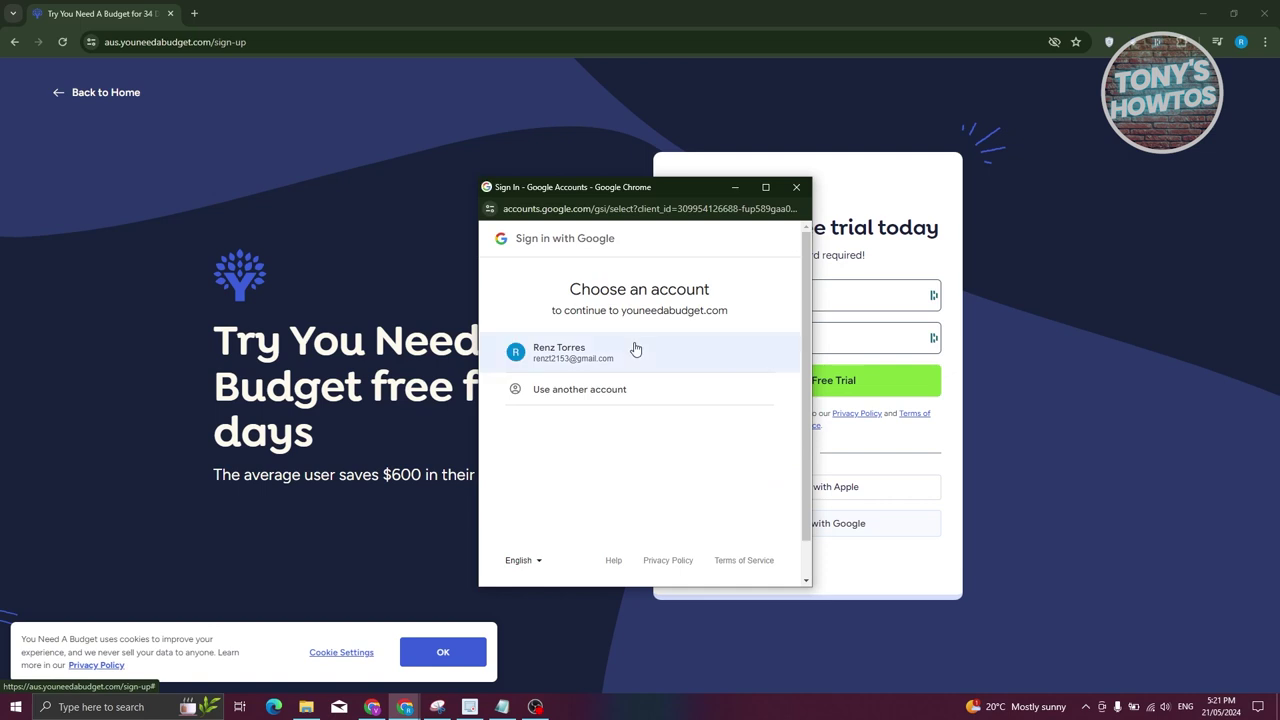
click(635, 348)
click(728, 459)
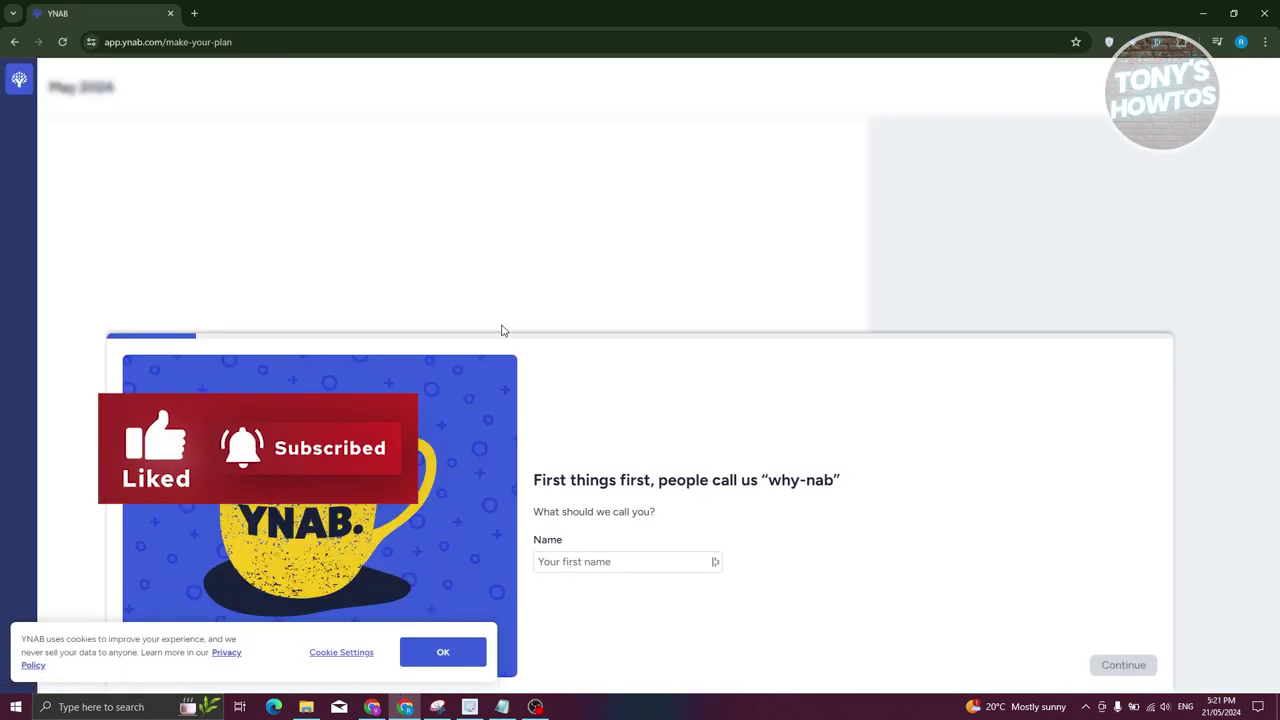
click(458, 660)
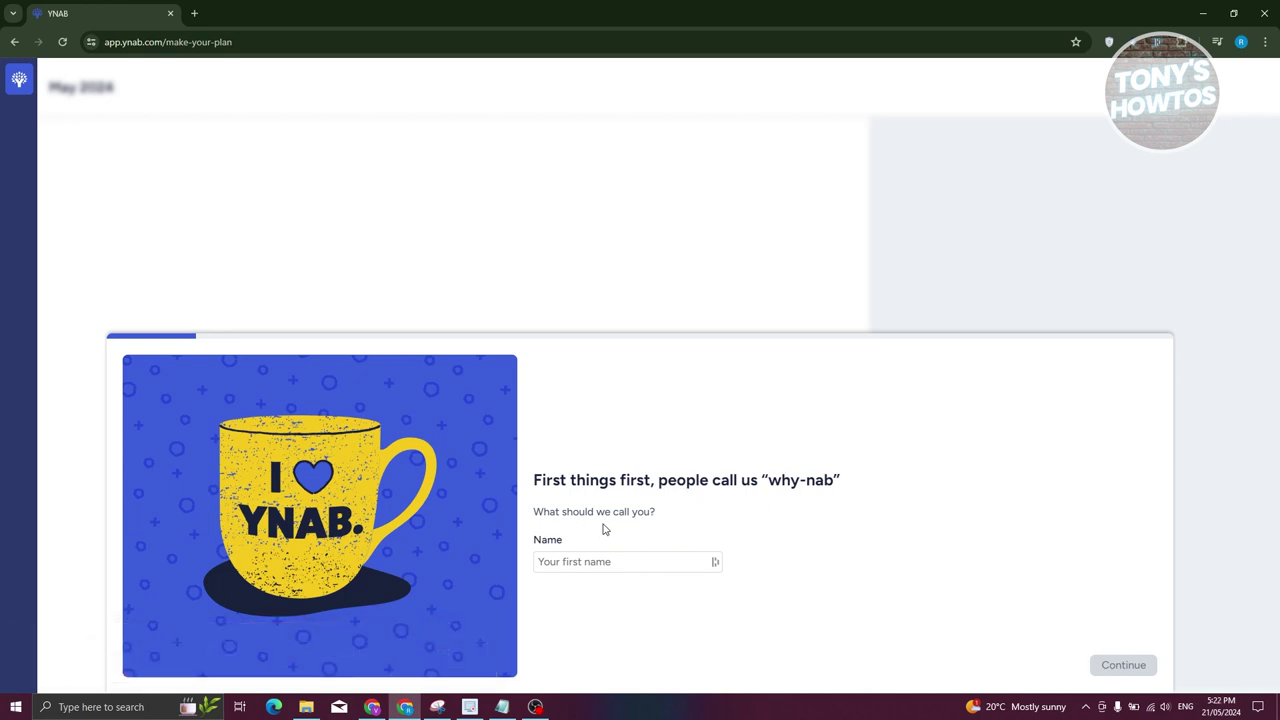
Enter your first name and continue to the question about your finances.
click(655, 565)
text(RENZ)
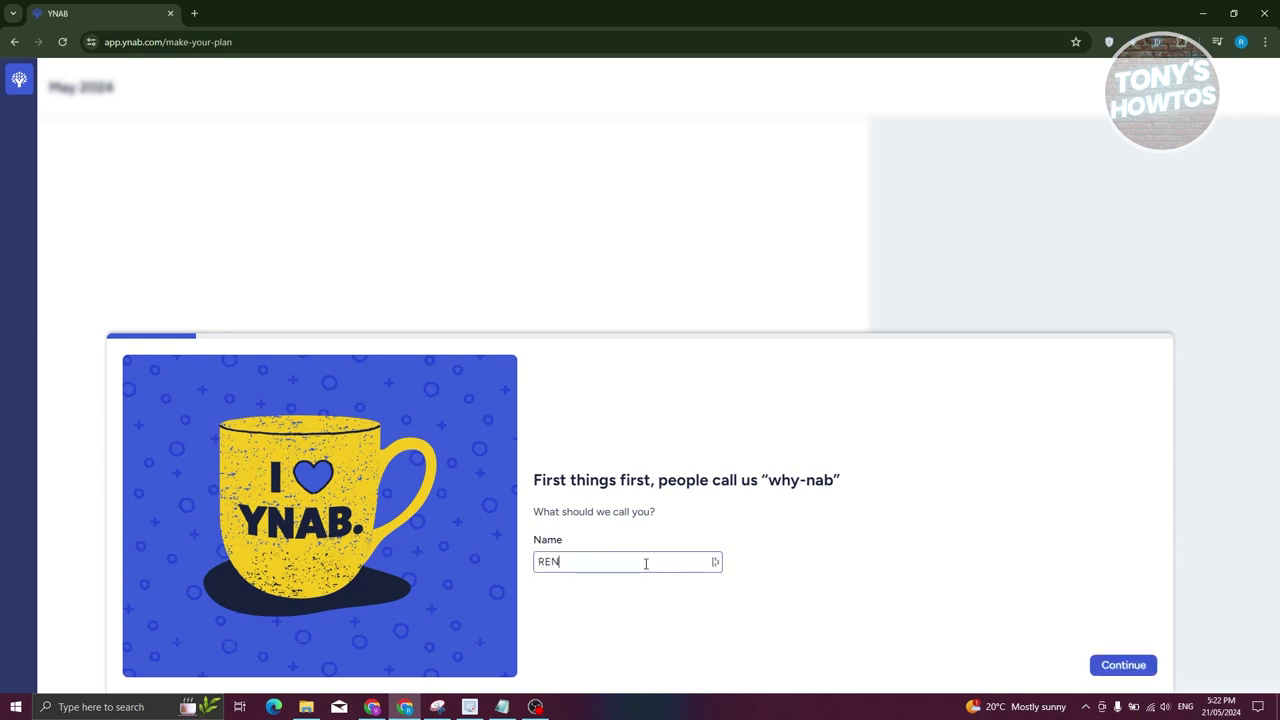
click(1120, 672)
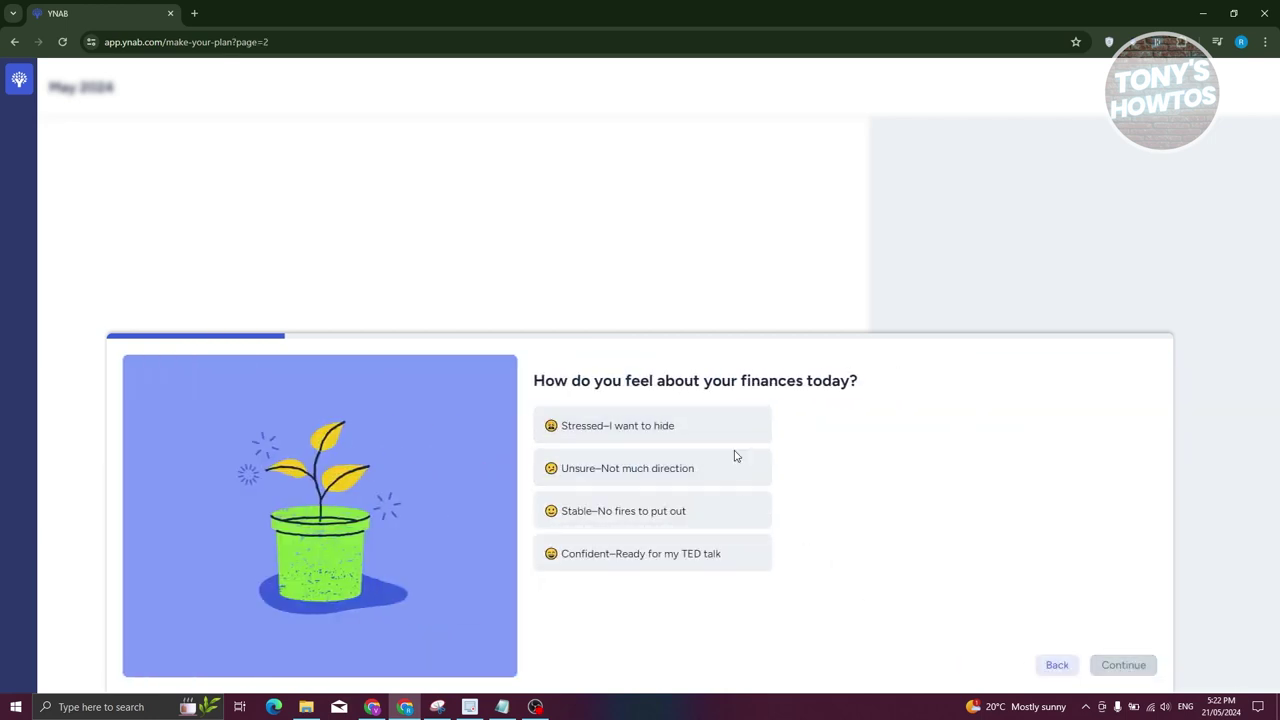
Answer Unsure about your finances, spending on Myself and Pets, and renting your home.
click(697, 467)
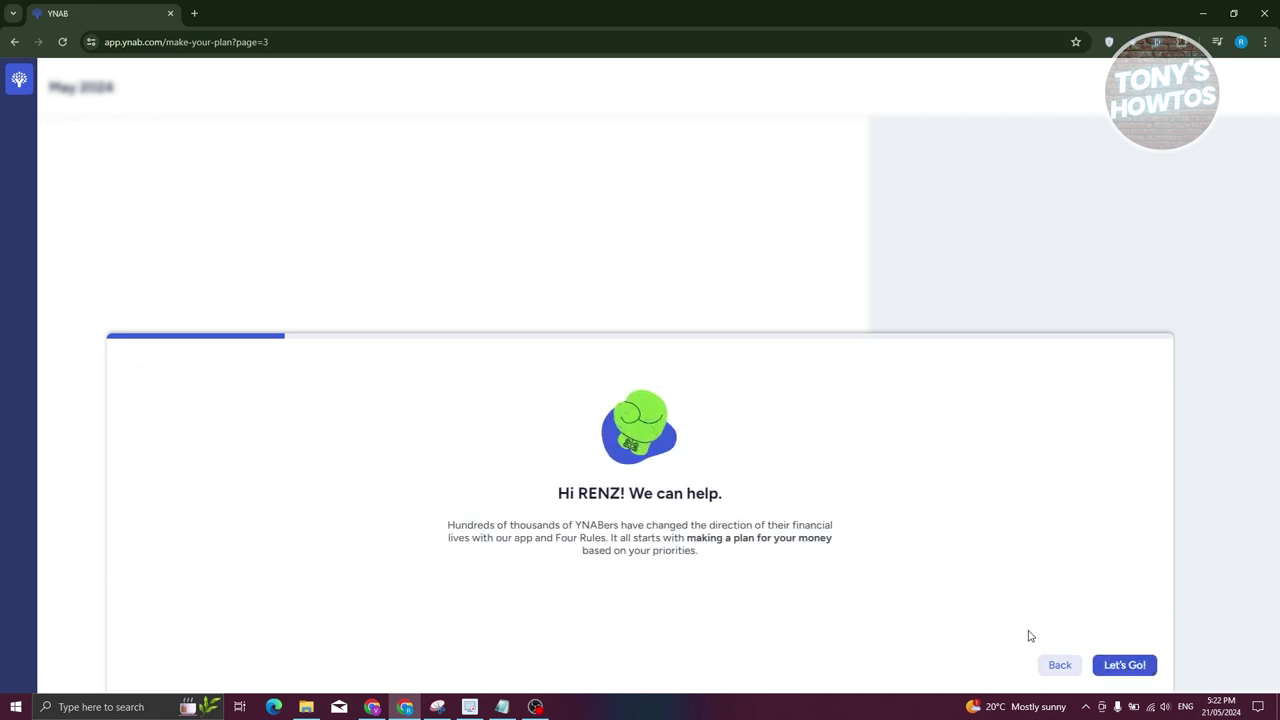
click(1103, 667)
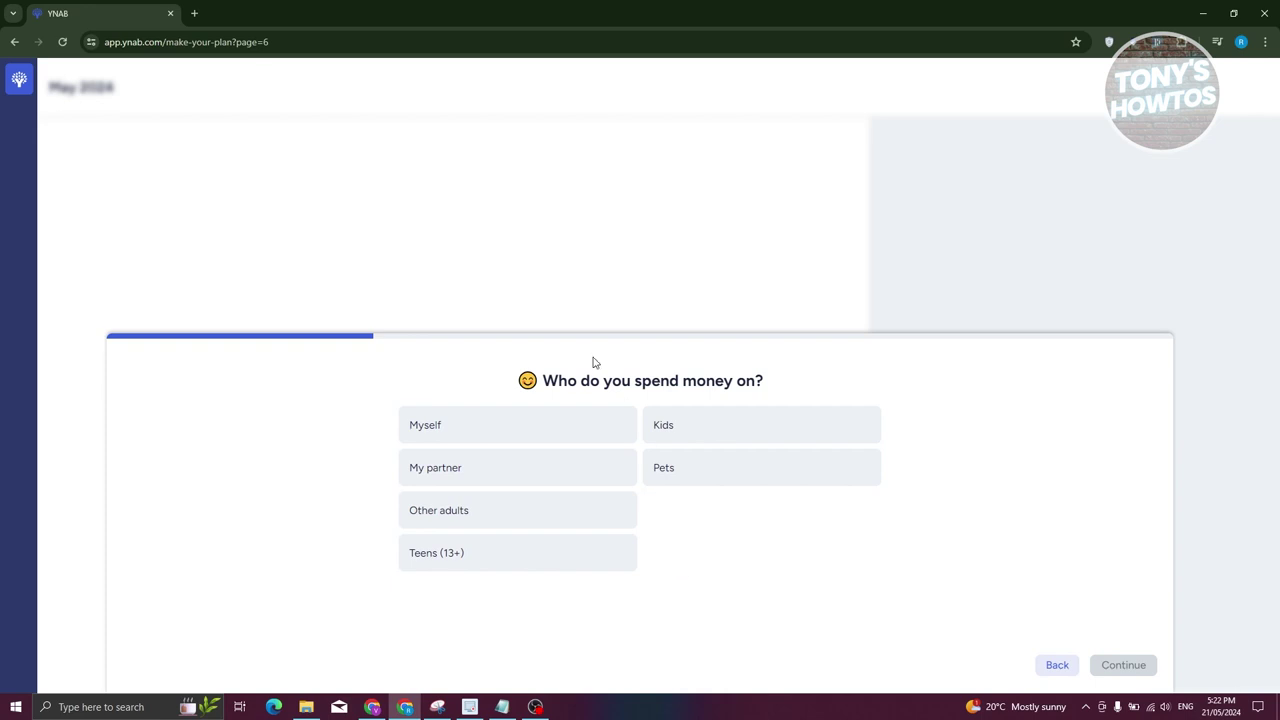
click(565, 437)
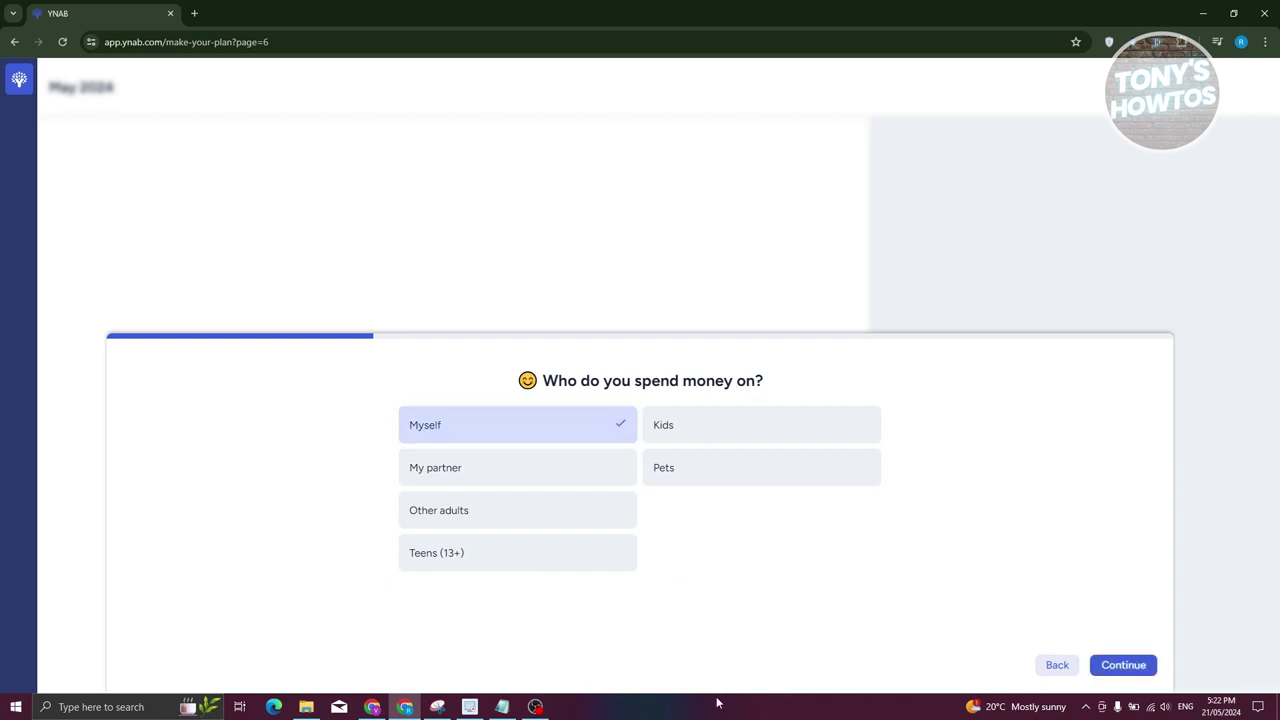
click(746, 470)
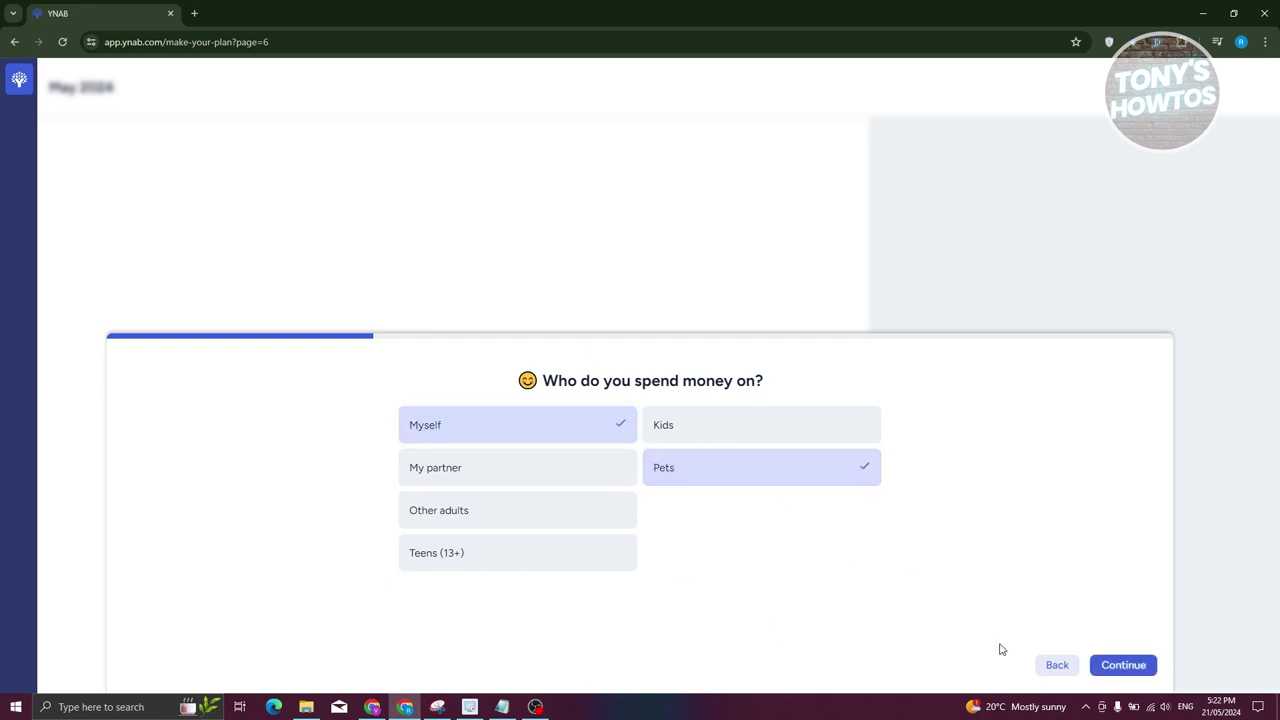
click(1114, 664)
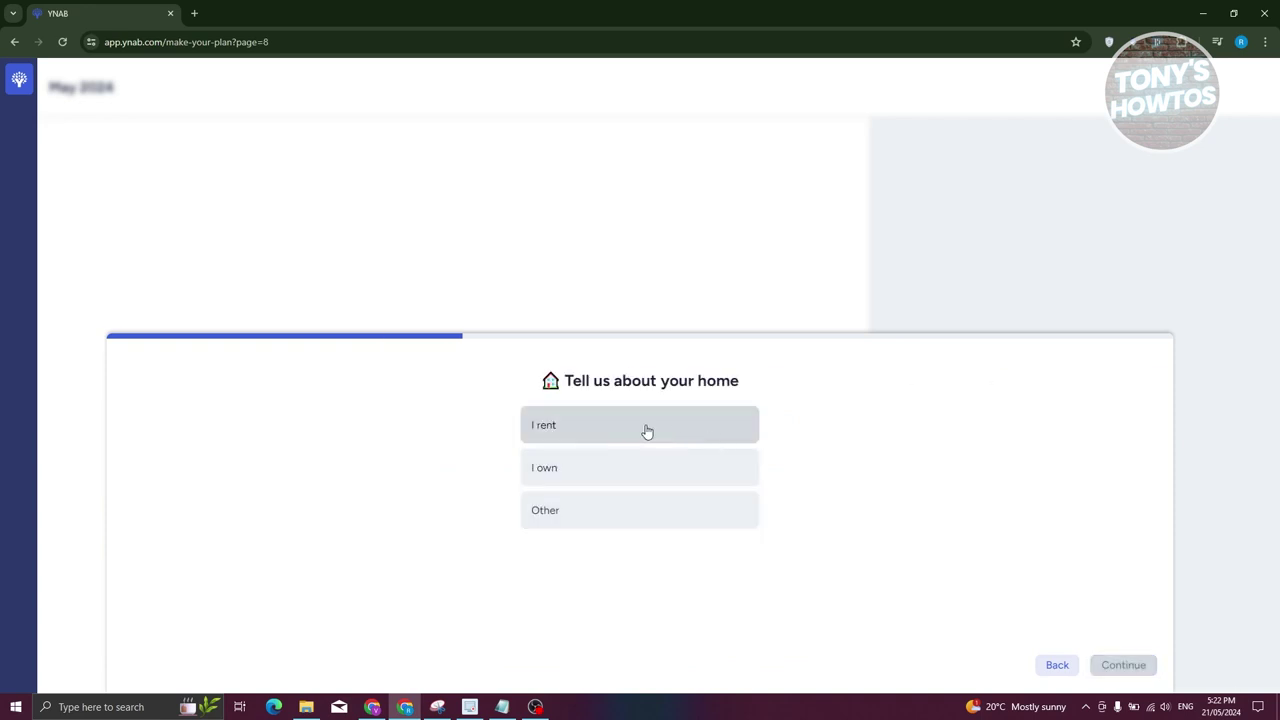
click(619, 443)
click(1140, 665)
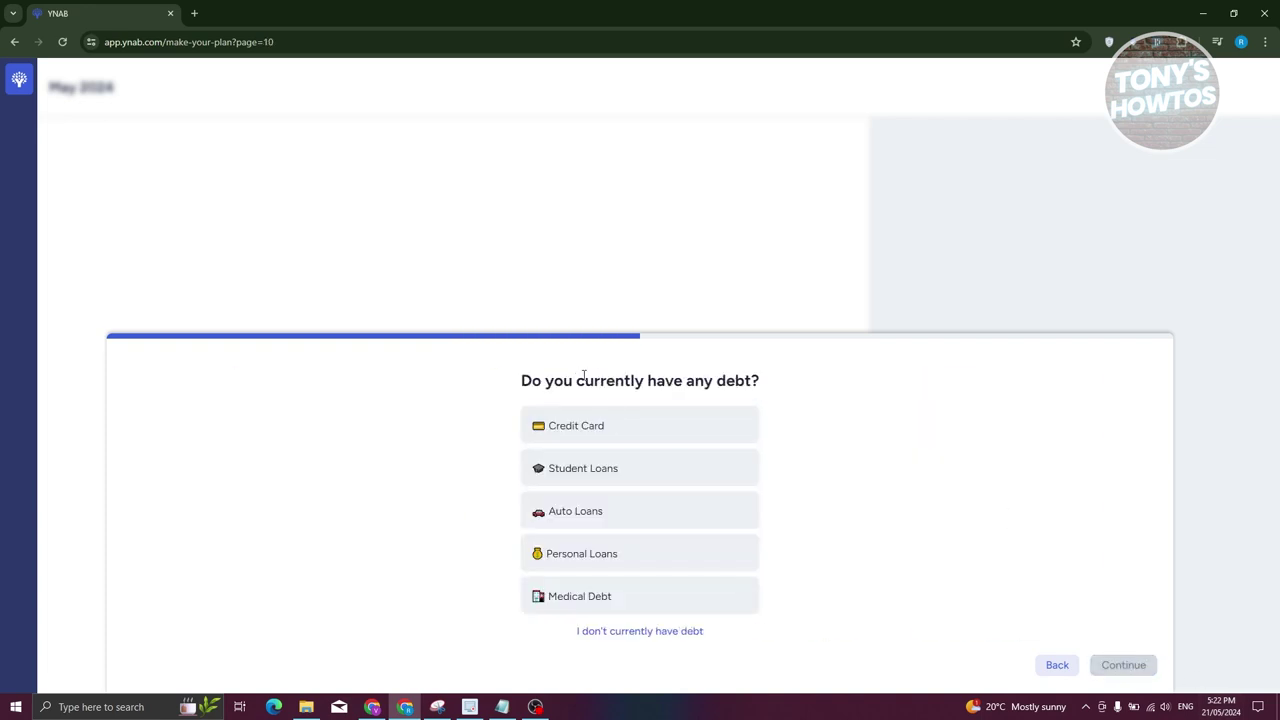
Report no debt, Car for transport, and Groceries, Phone, Internet, Personal Care and Clothing as regular spending.
click(600, 634)
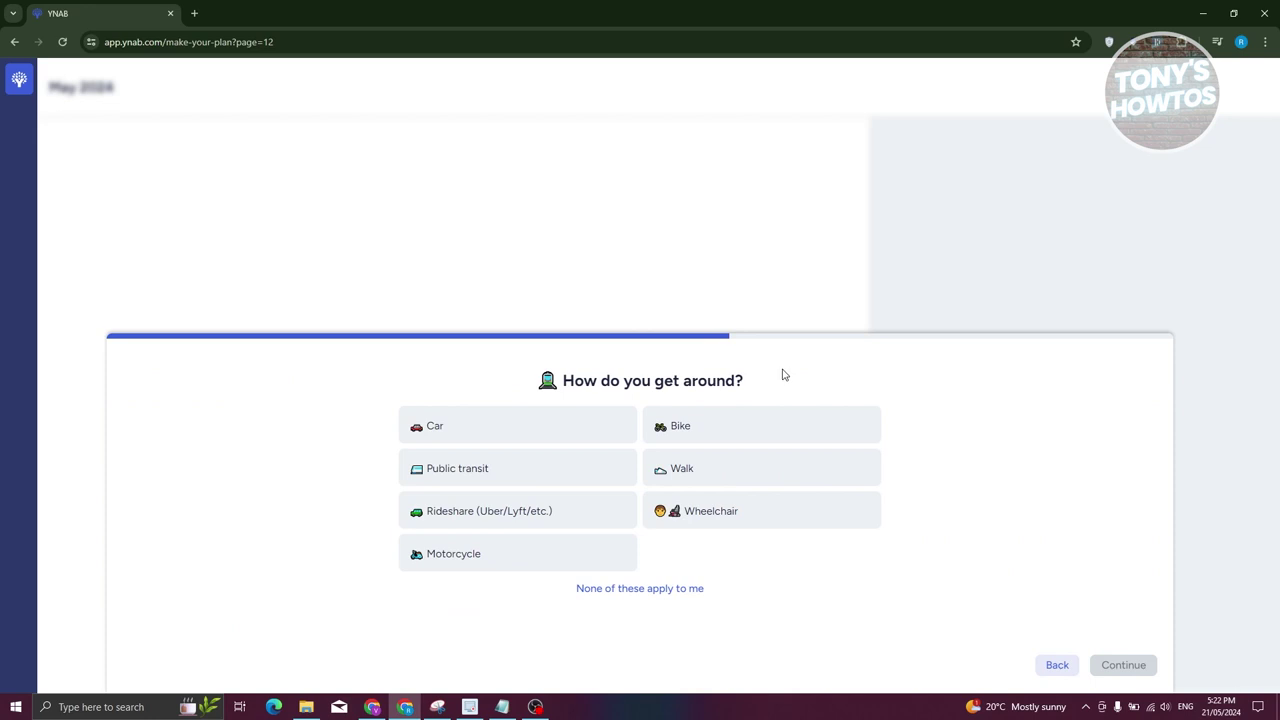
click(551, 440)
click(1122, 665)
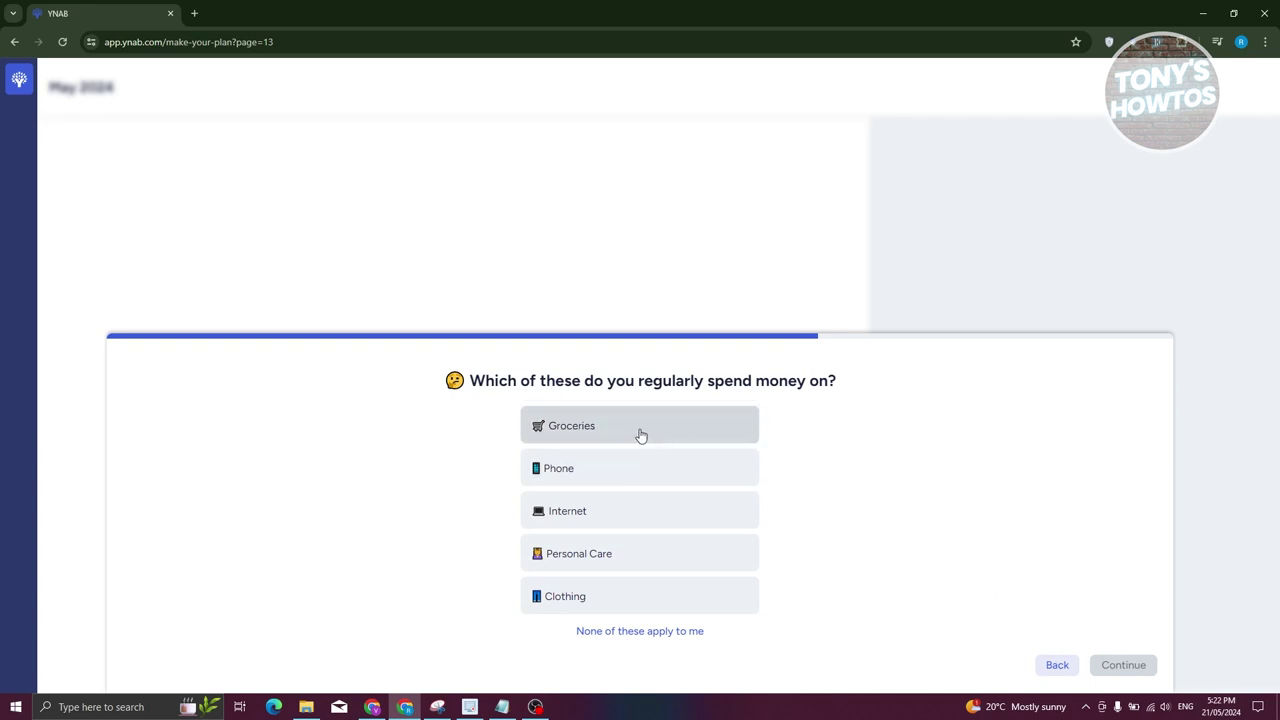
click(641, 436)
click(632, 470)
click(642, 512)
click(645, 558)
click(672, 602)
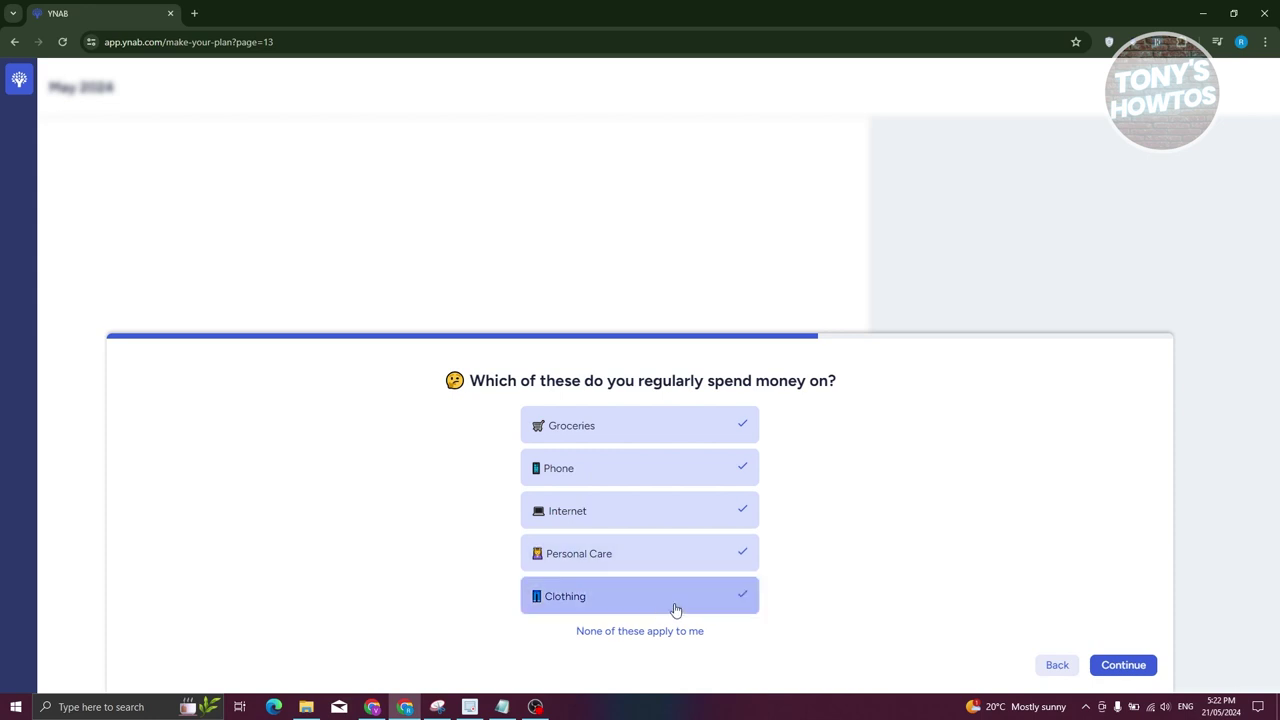
click(1118, 672)
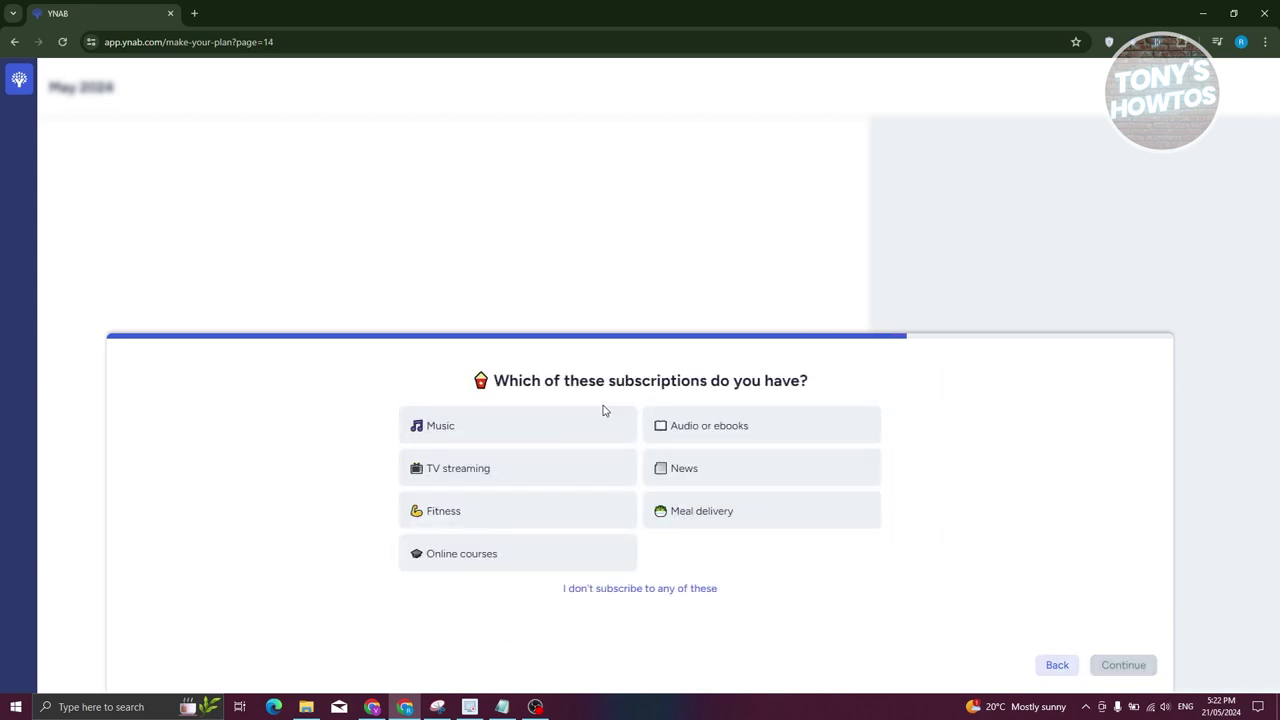
Pick TV streaming, Meal delivery and Online courses as subscriptions.
click(517, 462)
click(738, 512)
click(577, 550)
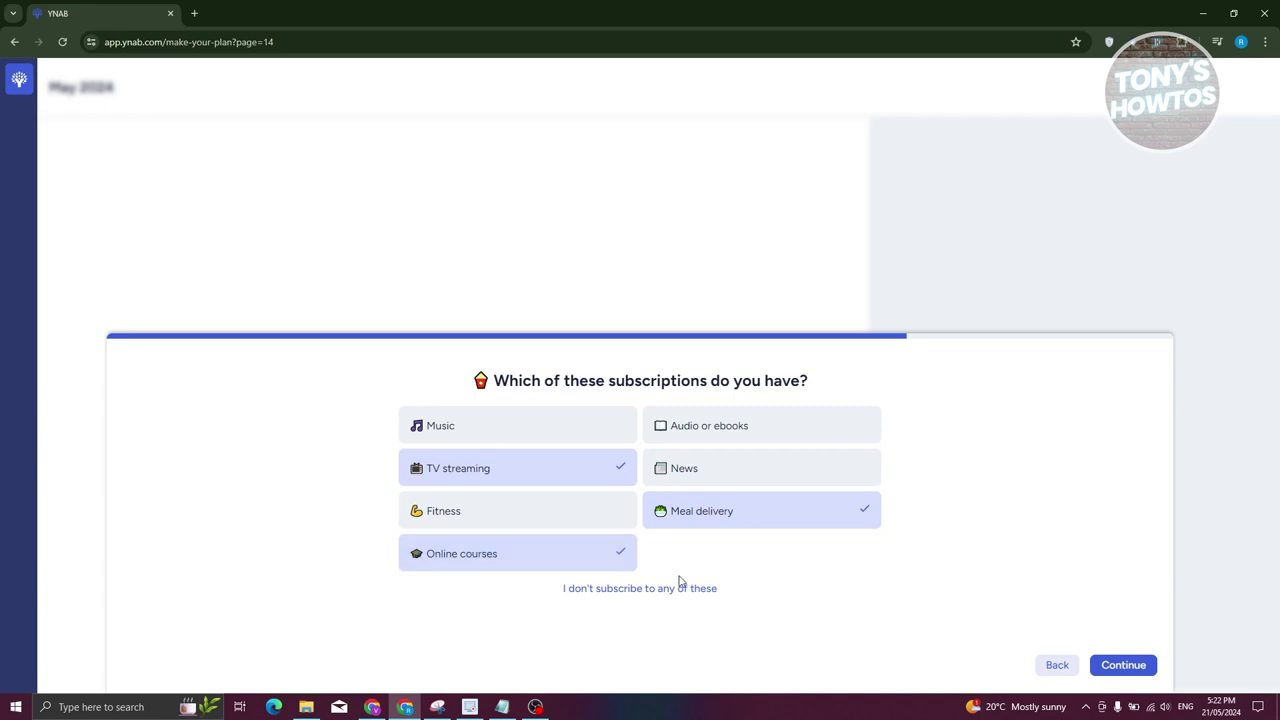
click(1118, 666)
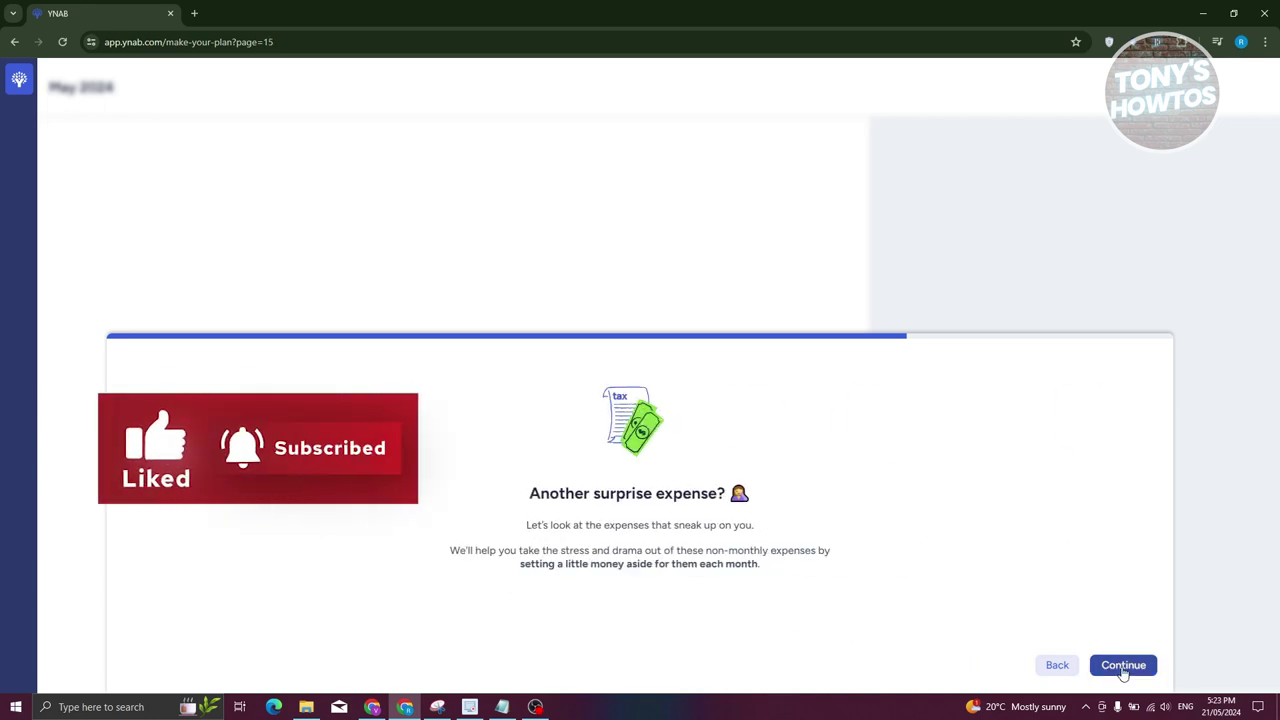
click(1155, 671)
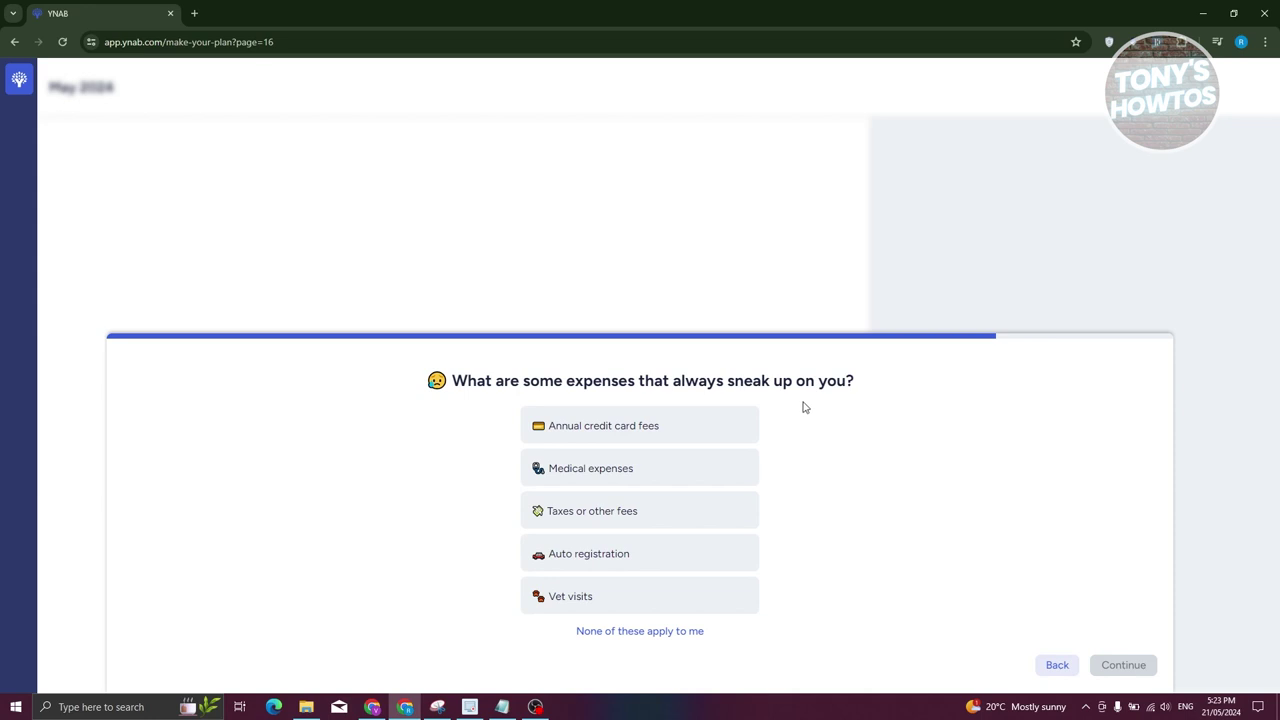
Mark Annual credit card fees, Medical expenses, Taxes or other fees and Auto registration as surprise expenses.
click(634, 428)
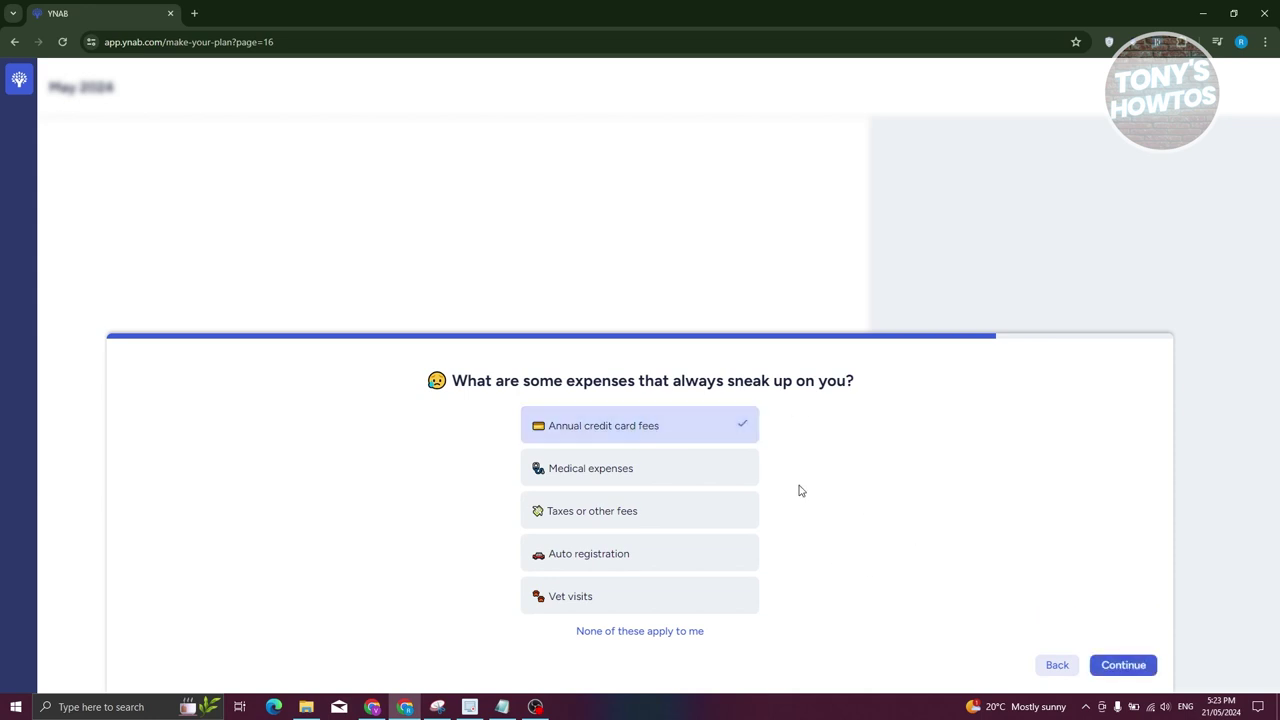
click(690, 482)
click(637, 530)
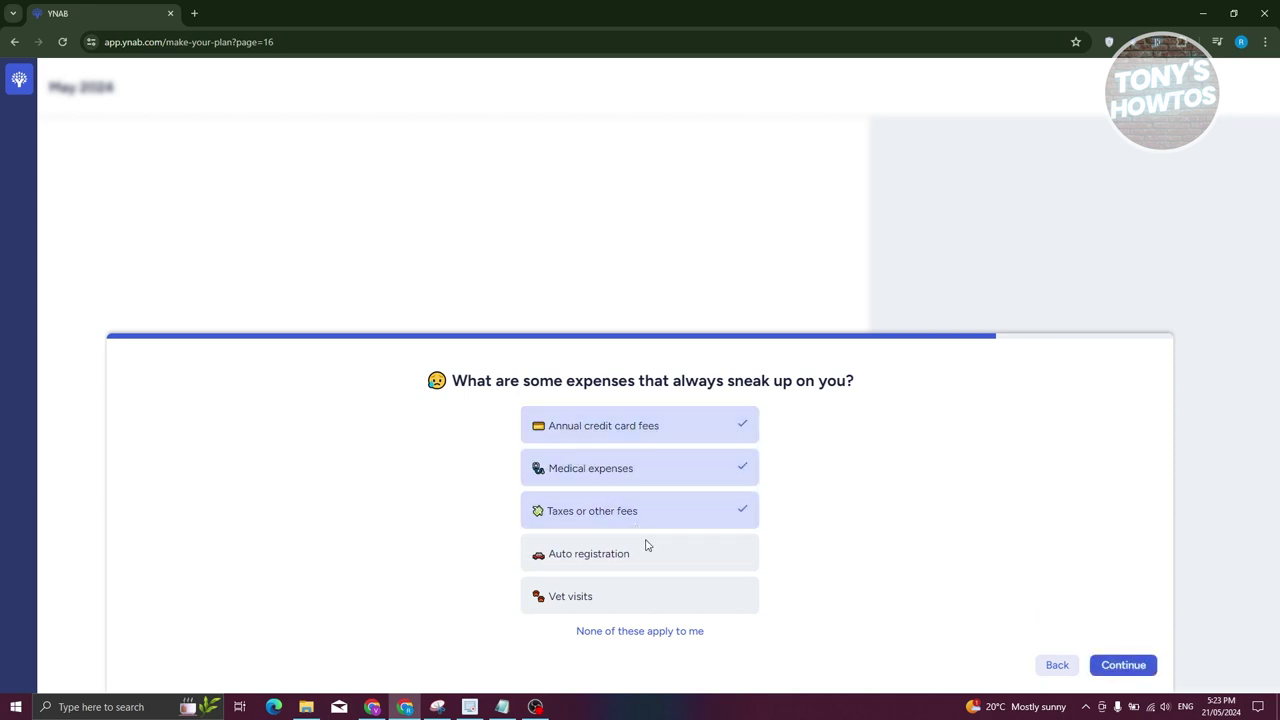
click(646, 568)
click(1105, 664)
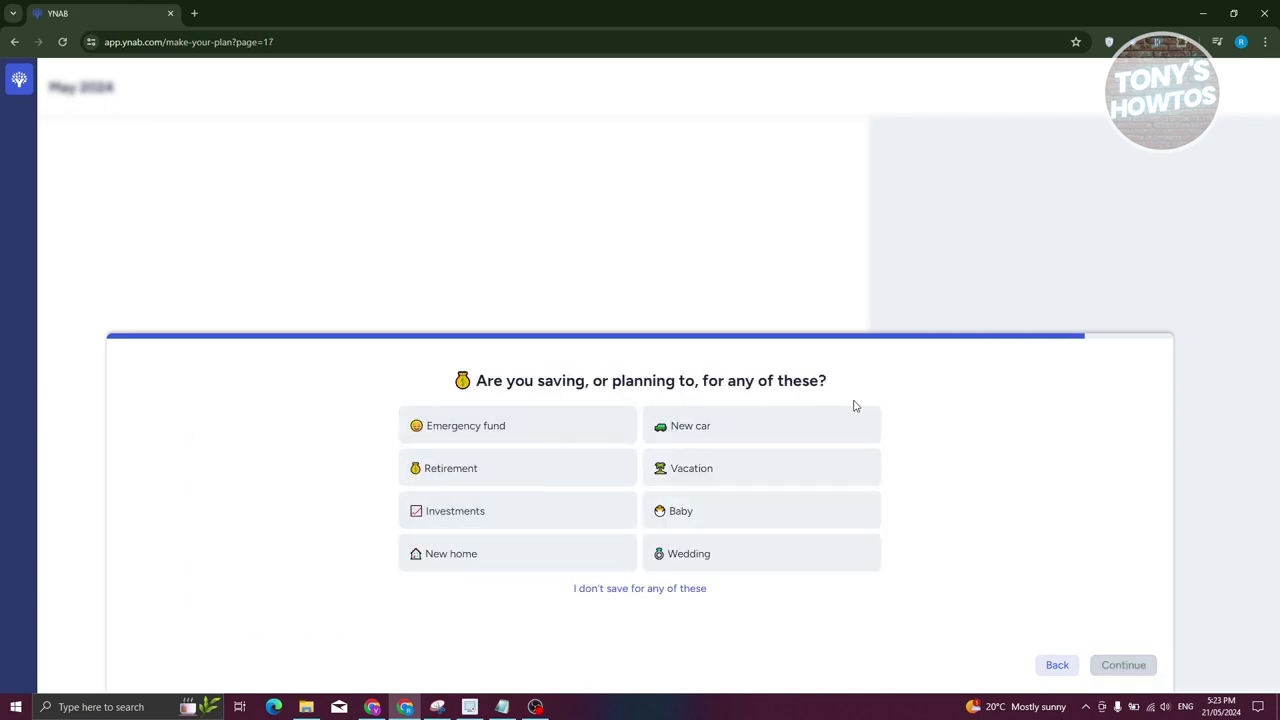
Choose Emergency fund as a savings goal and Video games as a want, then generate the plan.
click(590, 428)
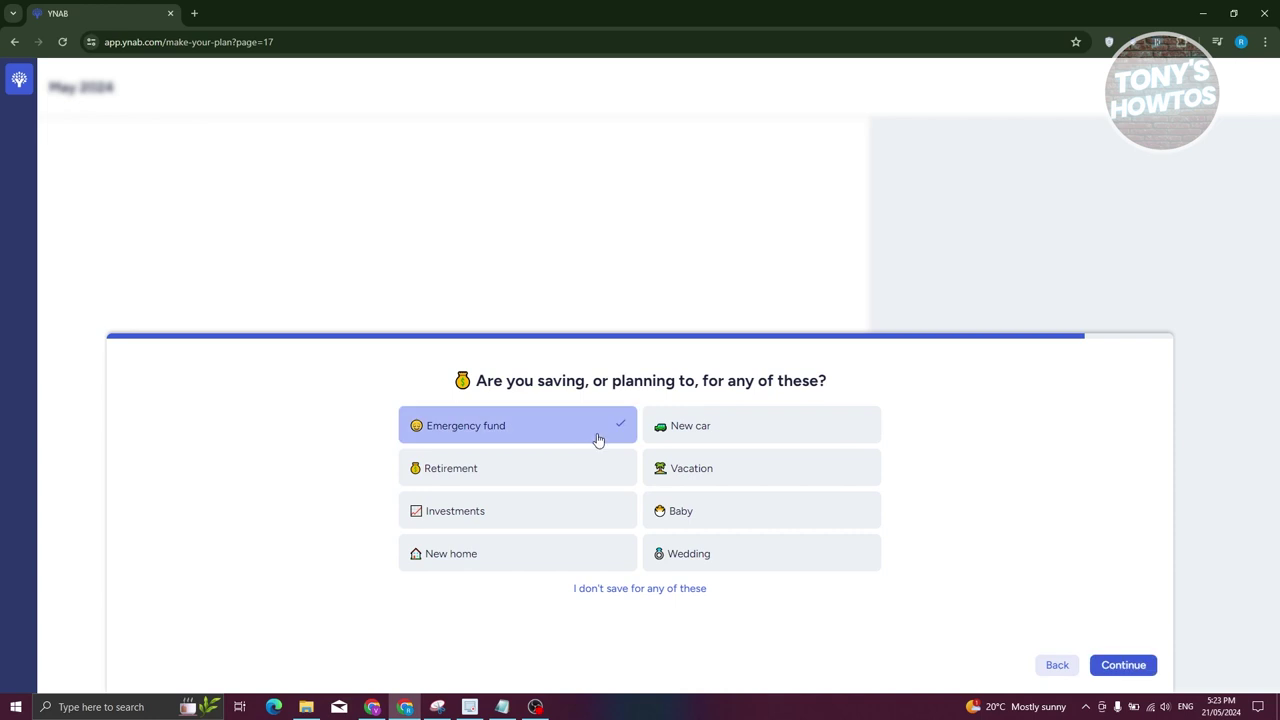
click(1108, 666)
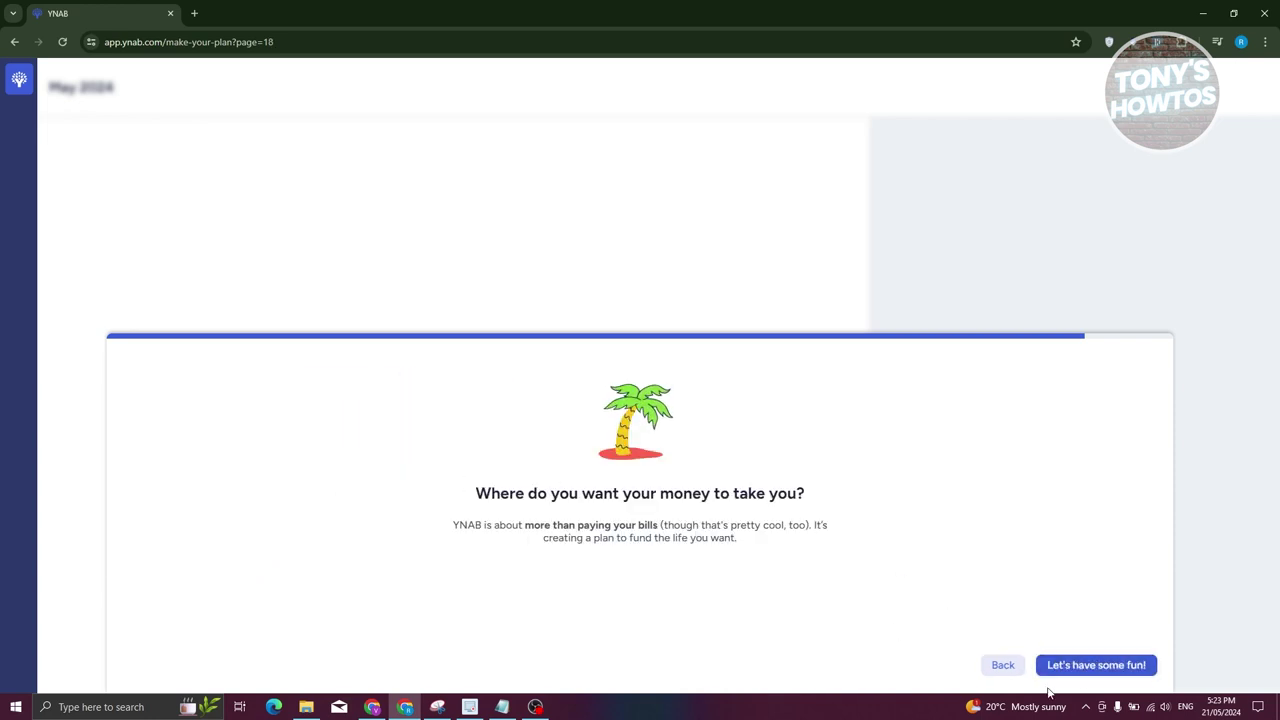
click(1088, 666)
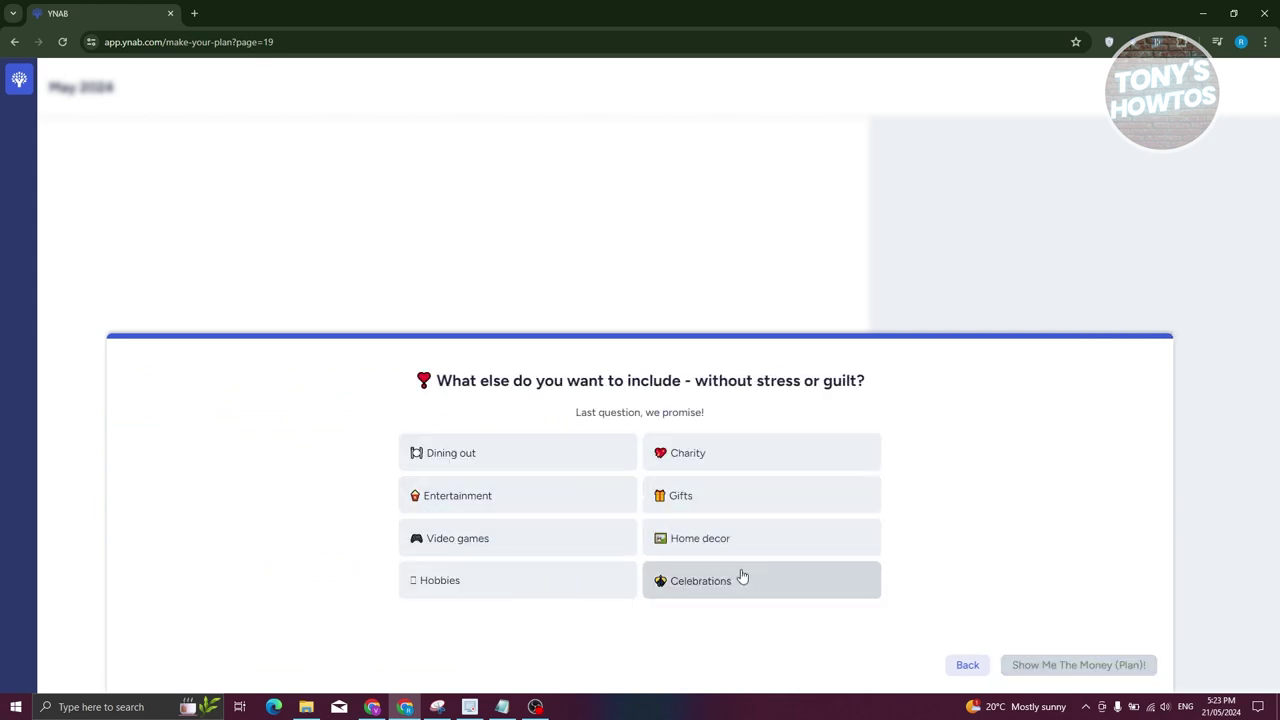
click(486, 558)
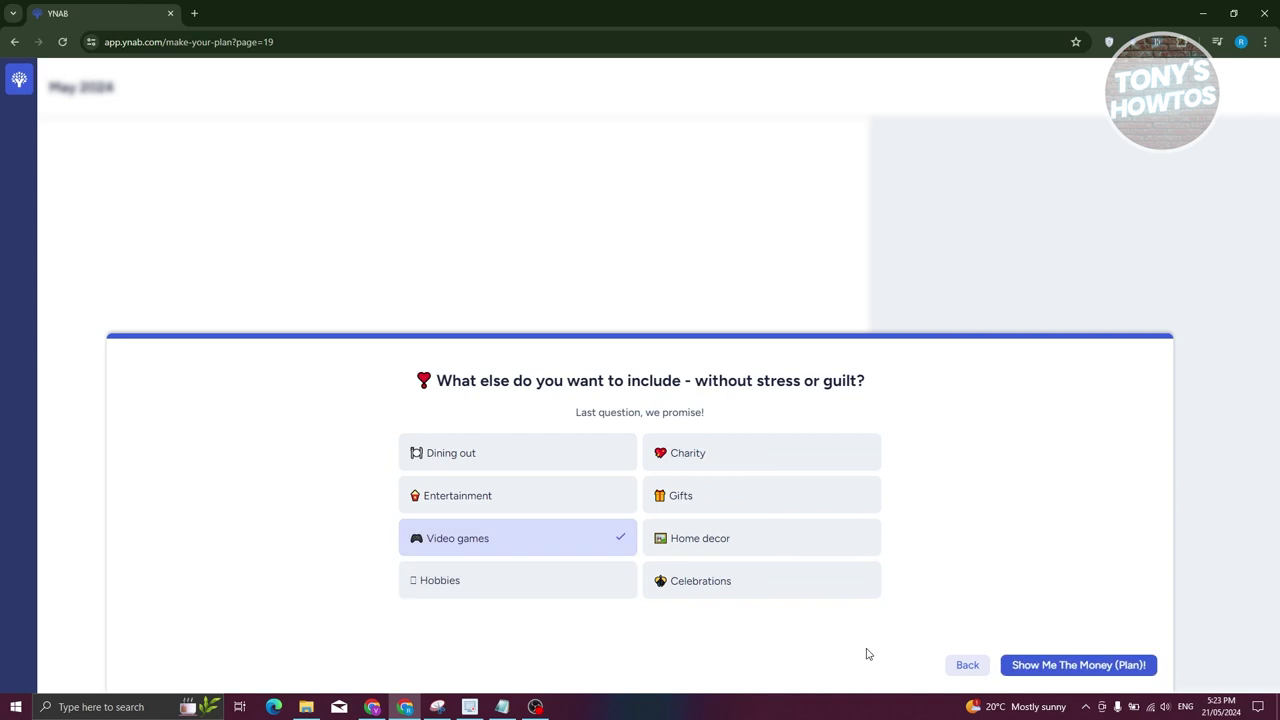
click(1030, 665)
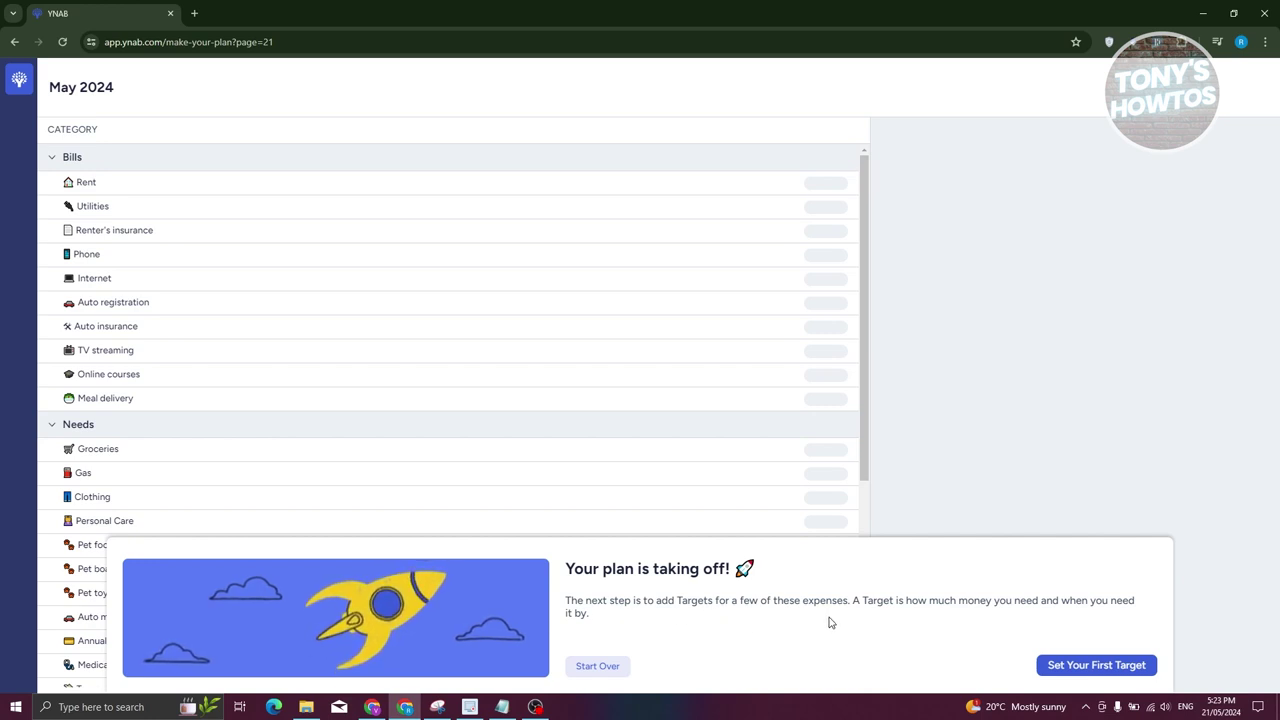
Begin the first-target walkthrough, viewing the Utilities target and then returning to Rent.
click(1096, 665)
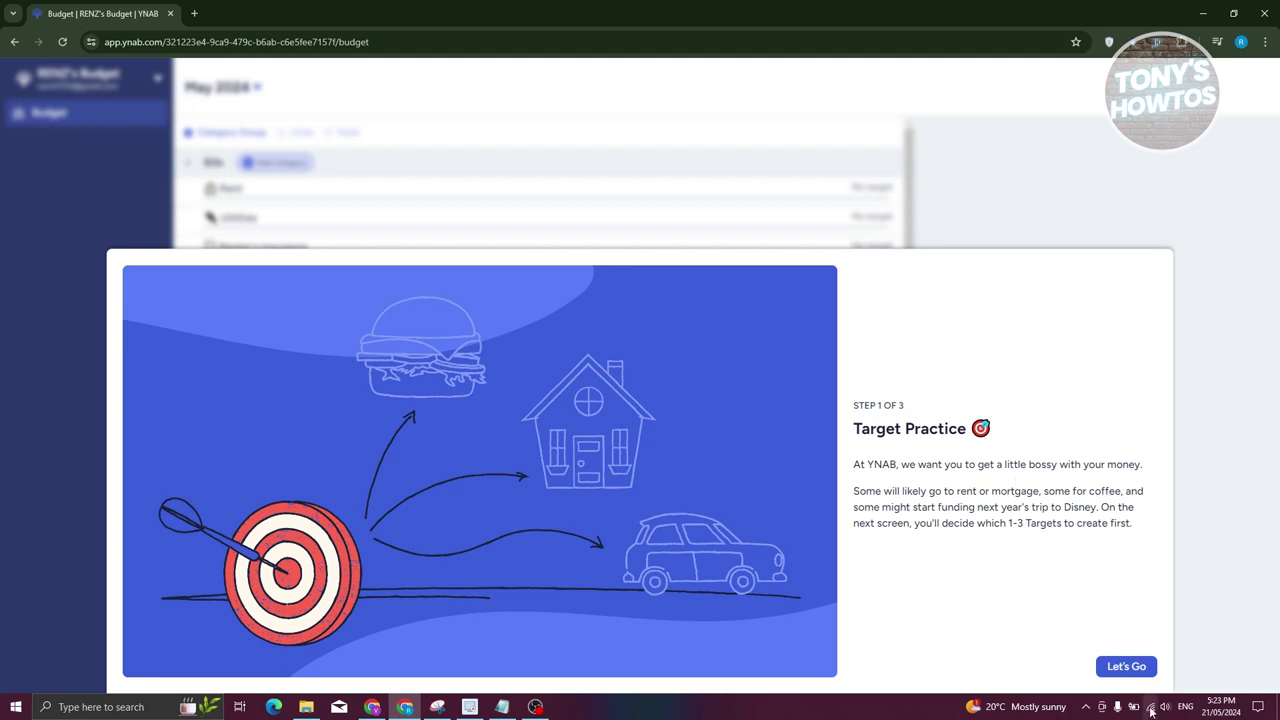
click(1140, 668)
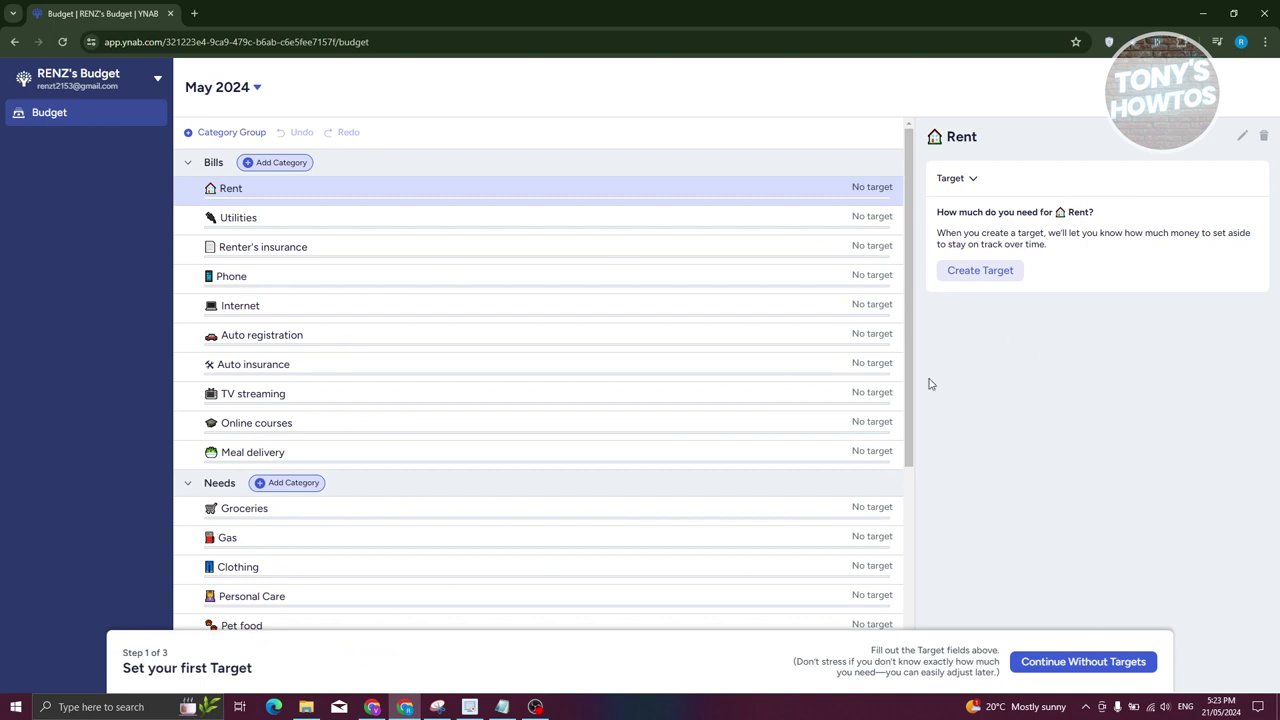
click(345, 215)
click(347, 199)
Collapse the Needs and Wants groups, keep Bills expanded, and start a target for Rent.
click(187, 163)
click(187, 190)
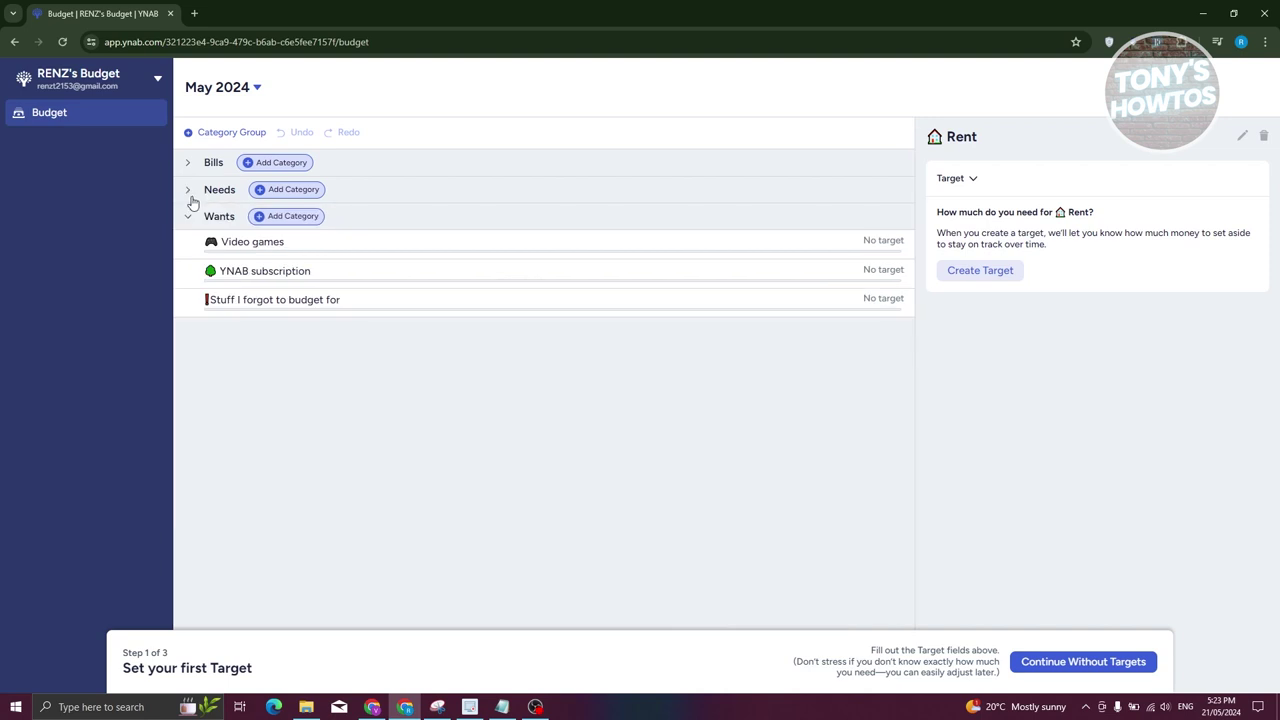
click(187, 216)
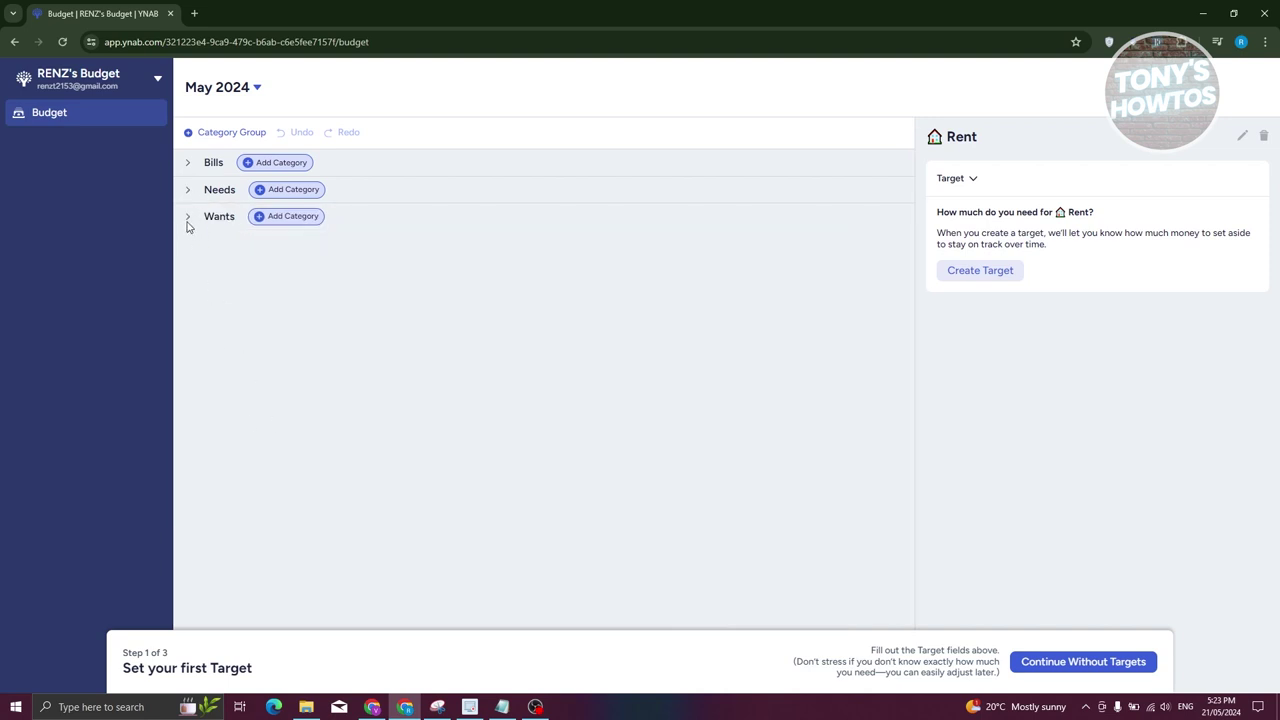
click(187, 217)
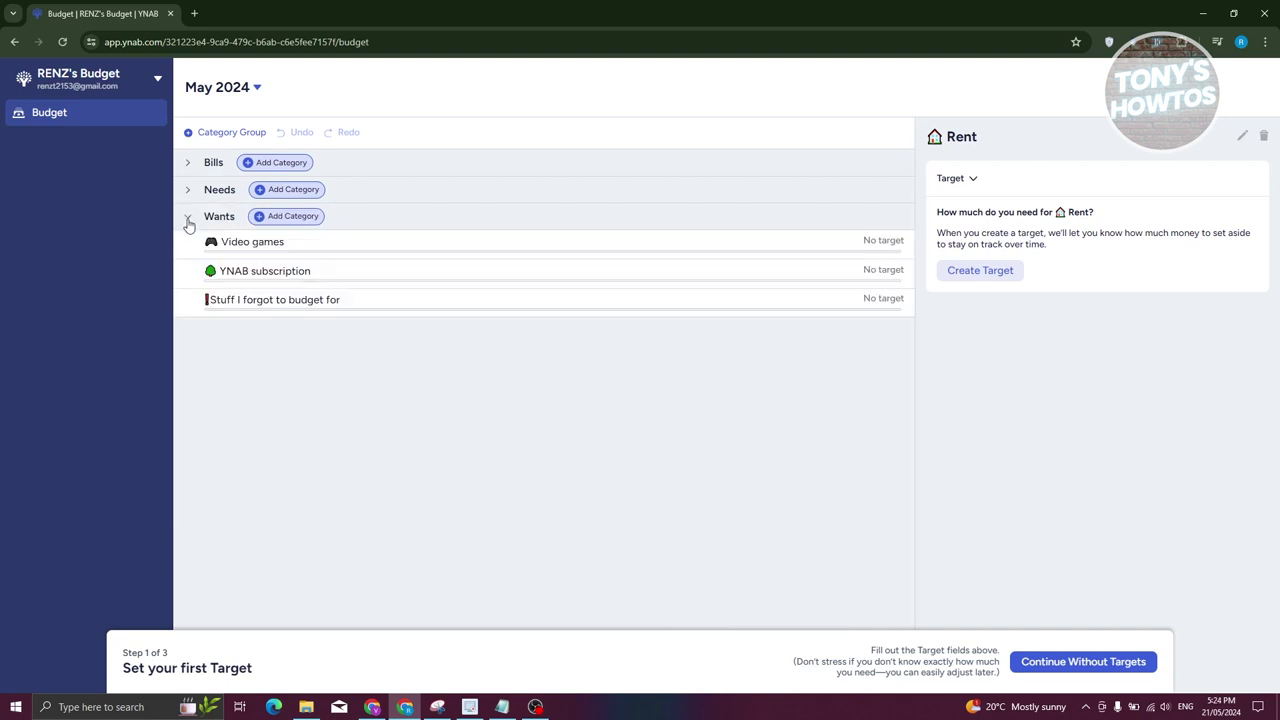
click(187, 218)
click(189, 163)
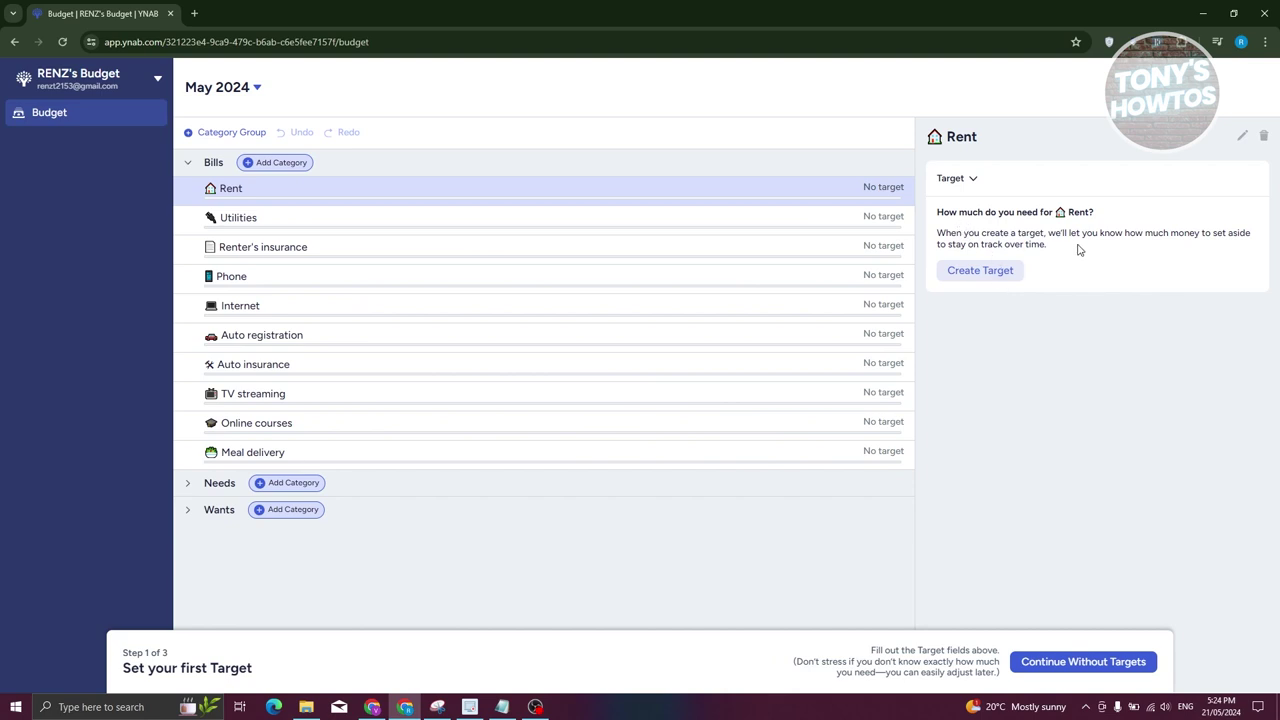
click(998, 279)
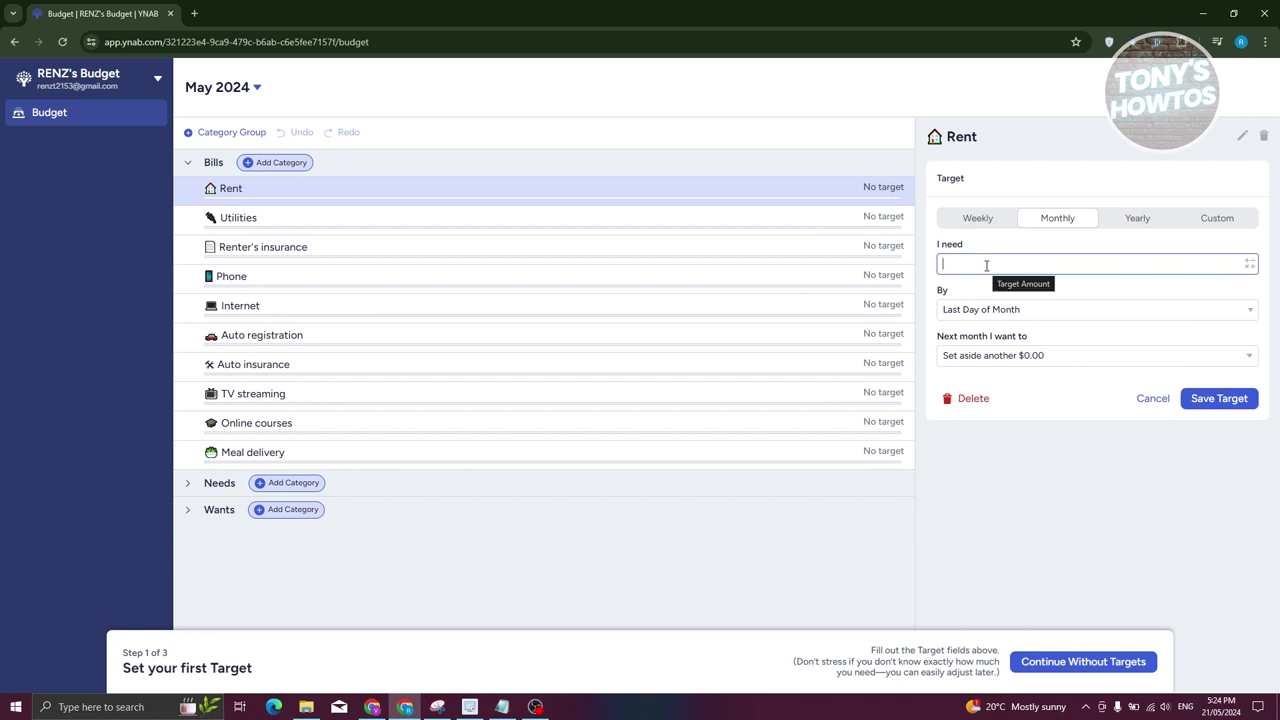
Give Rent a $400 monthly target due by the Last Day of Month.
text(400)
click(1034, 312)
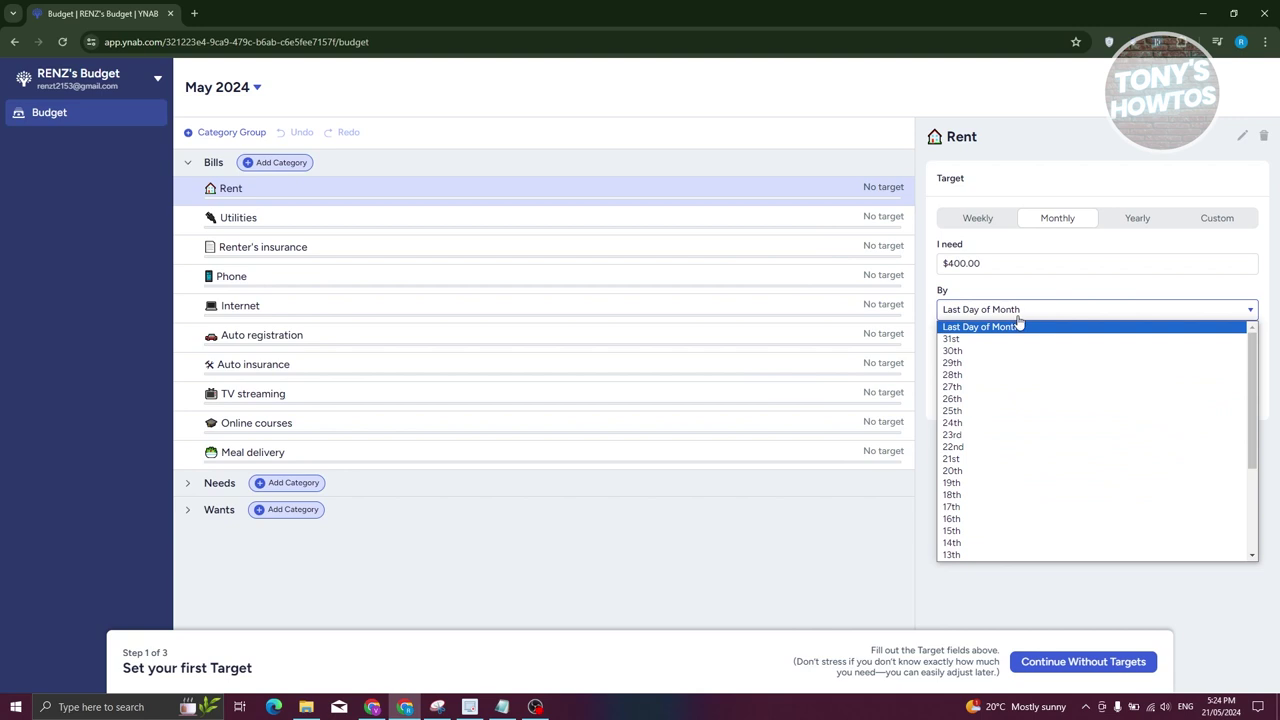
click(1015, 307)
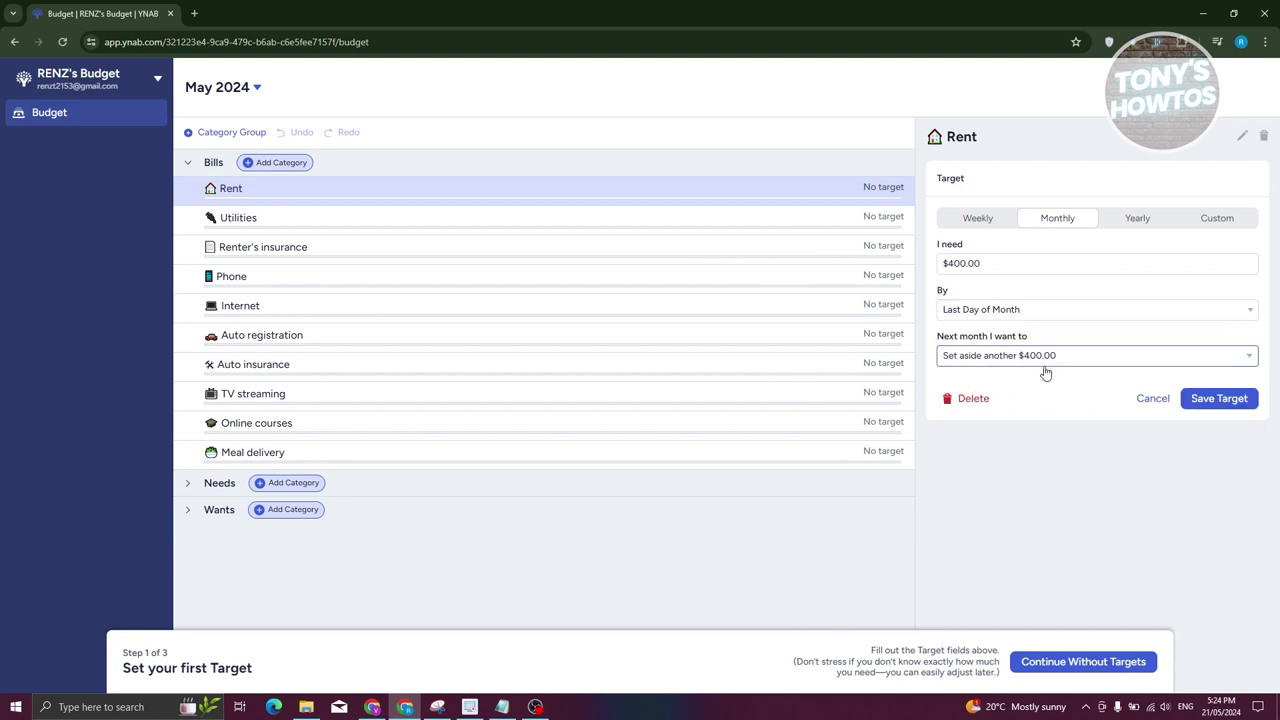
click(1219, 398)
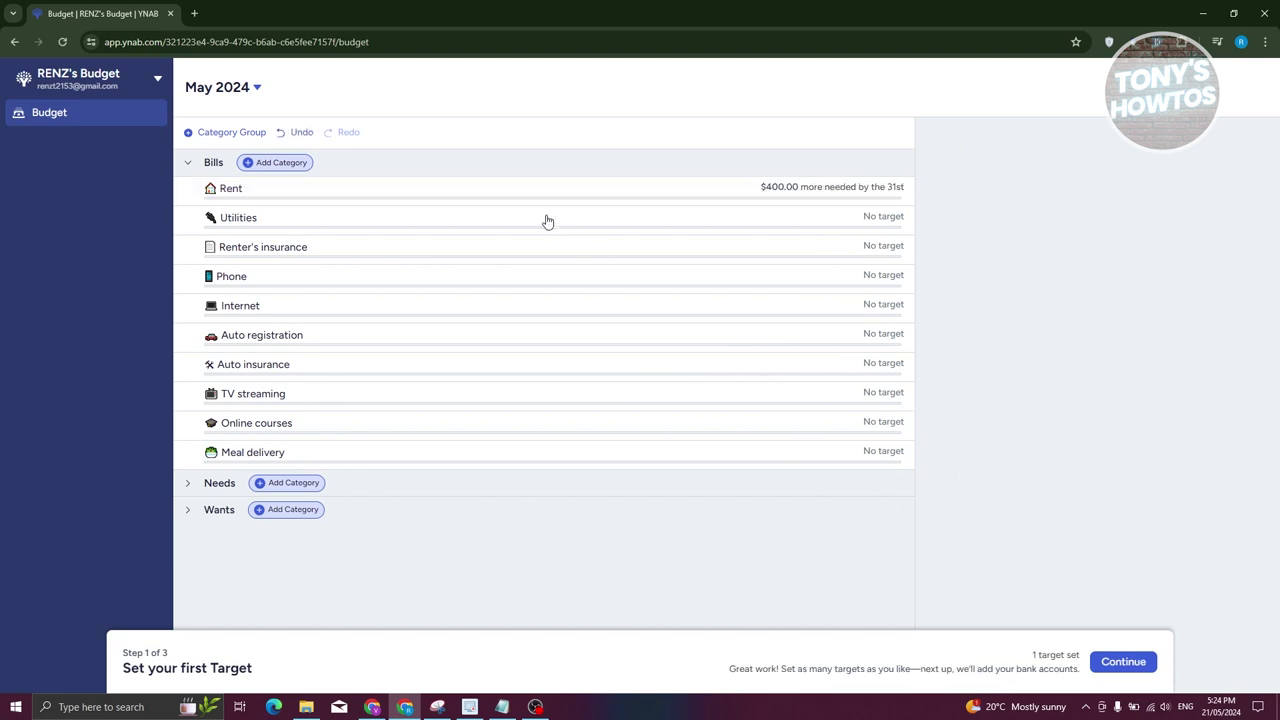
Give Utilities a $100 monthly target due by the Last Day of Month, completing the target step.
click(485, 218)
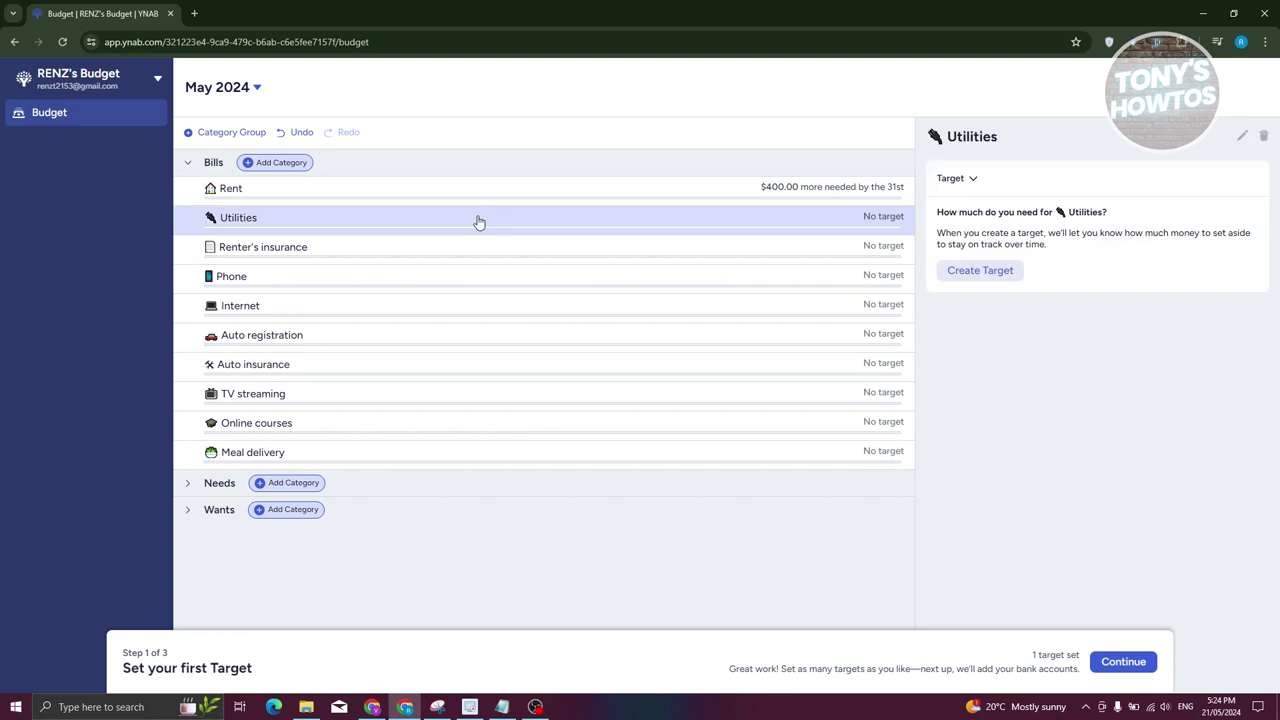
click(423, 245)
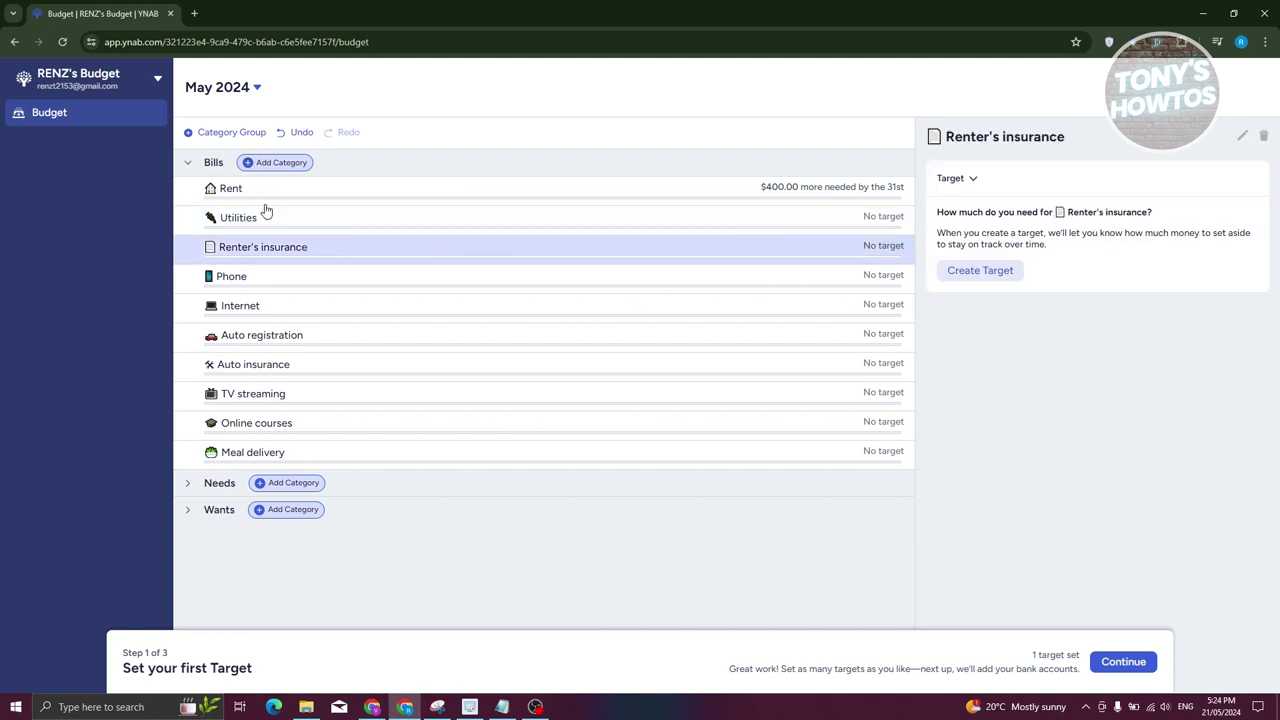
click(277, 274)
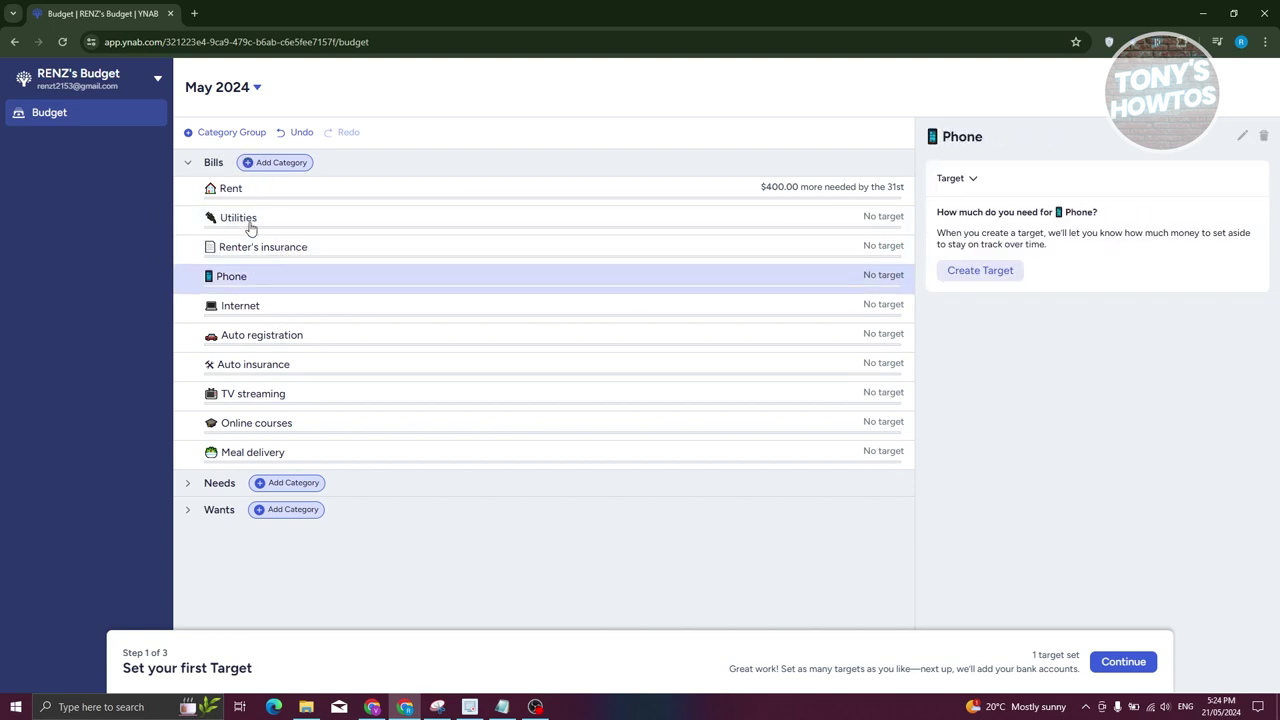
click(350, 220)
click(965, 275)
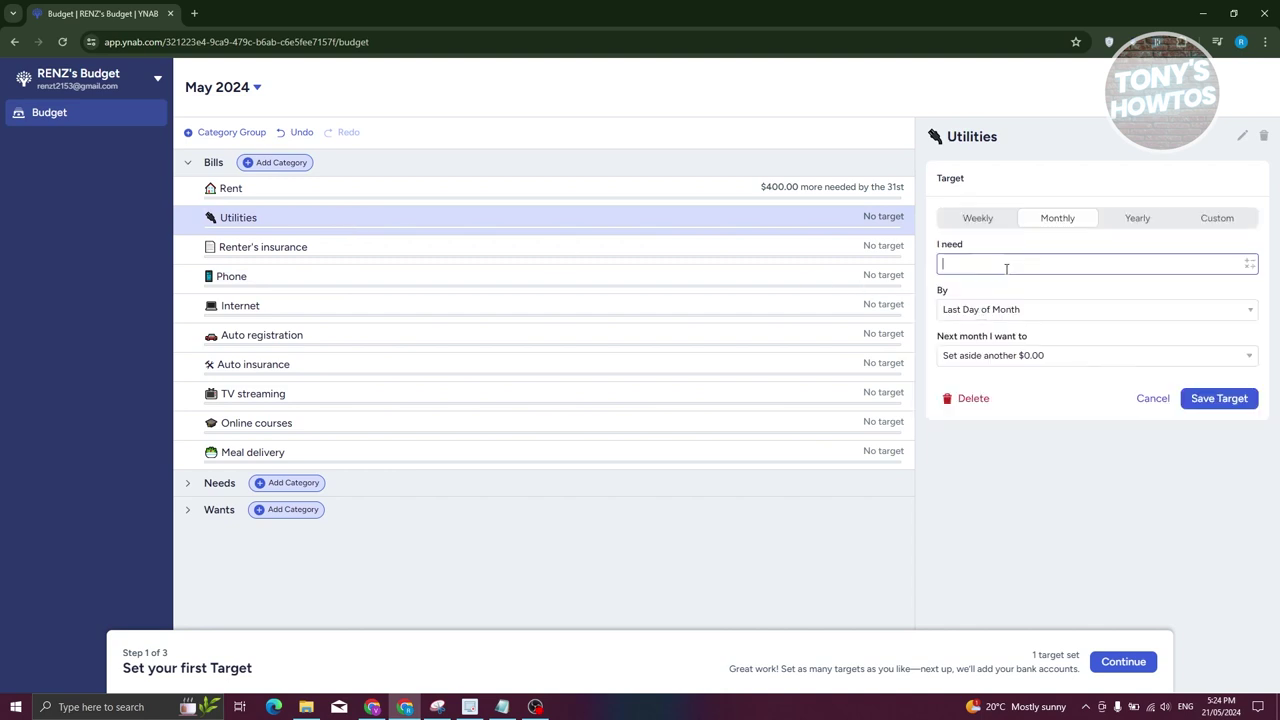
text(100)
click(995, 306)
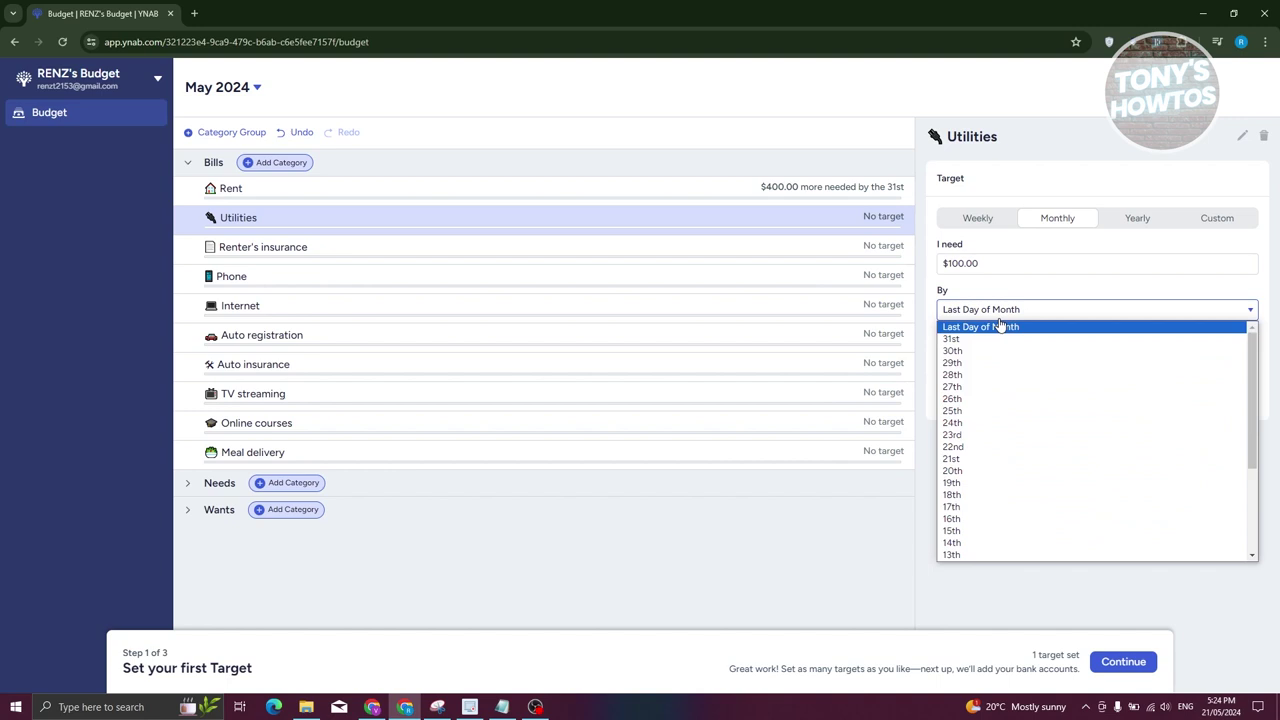
click(1073, 295)
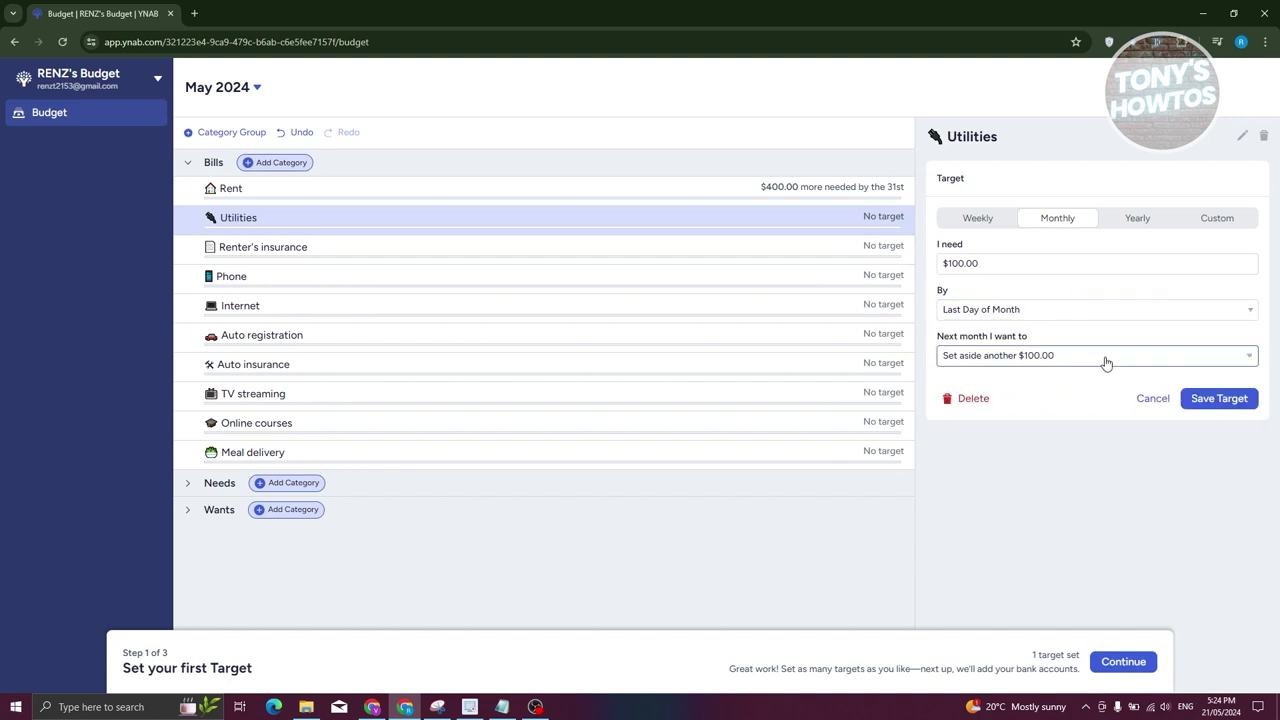
click(1241, 407)
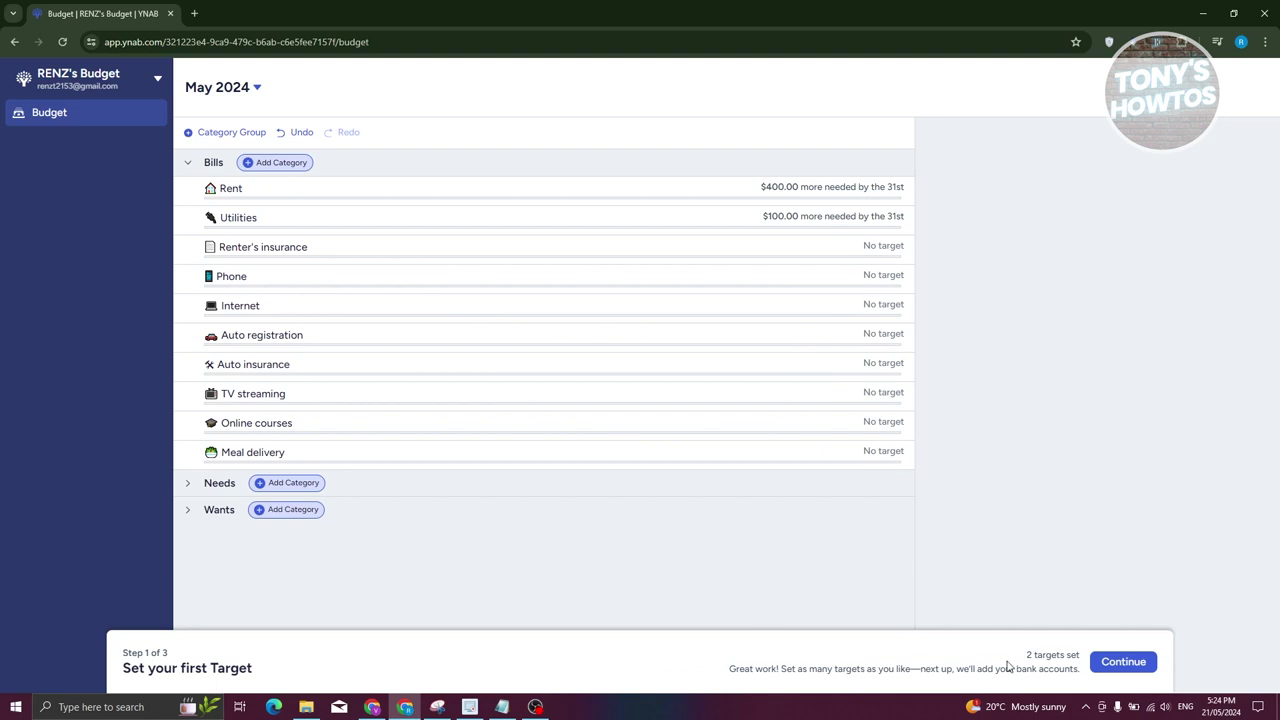
click(1116, 663)
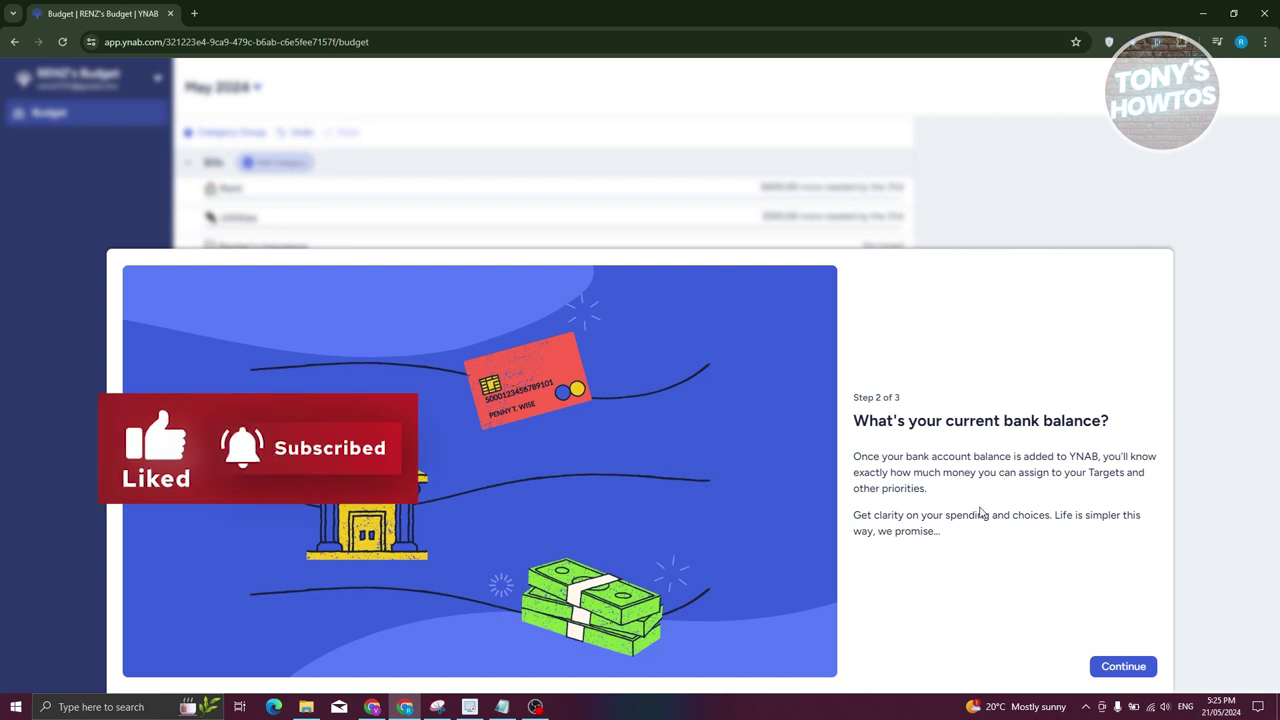
Continue past the bank balance introduction to the Add Account dialog.
click(1122, 680)
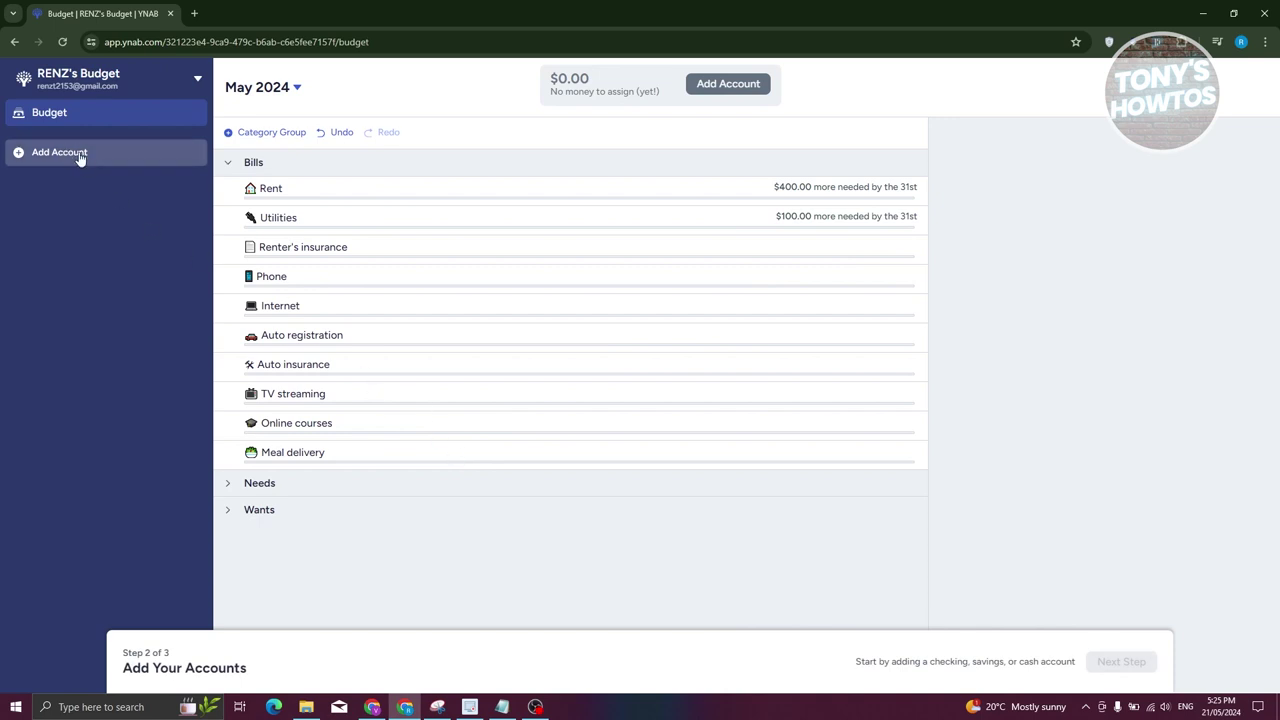
click(79, 155)
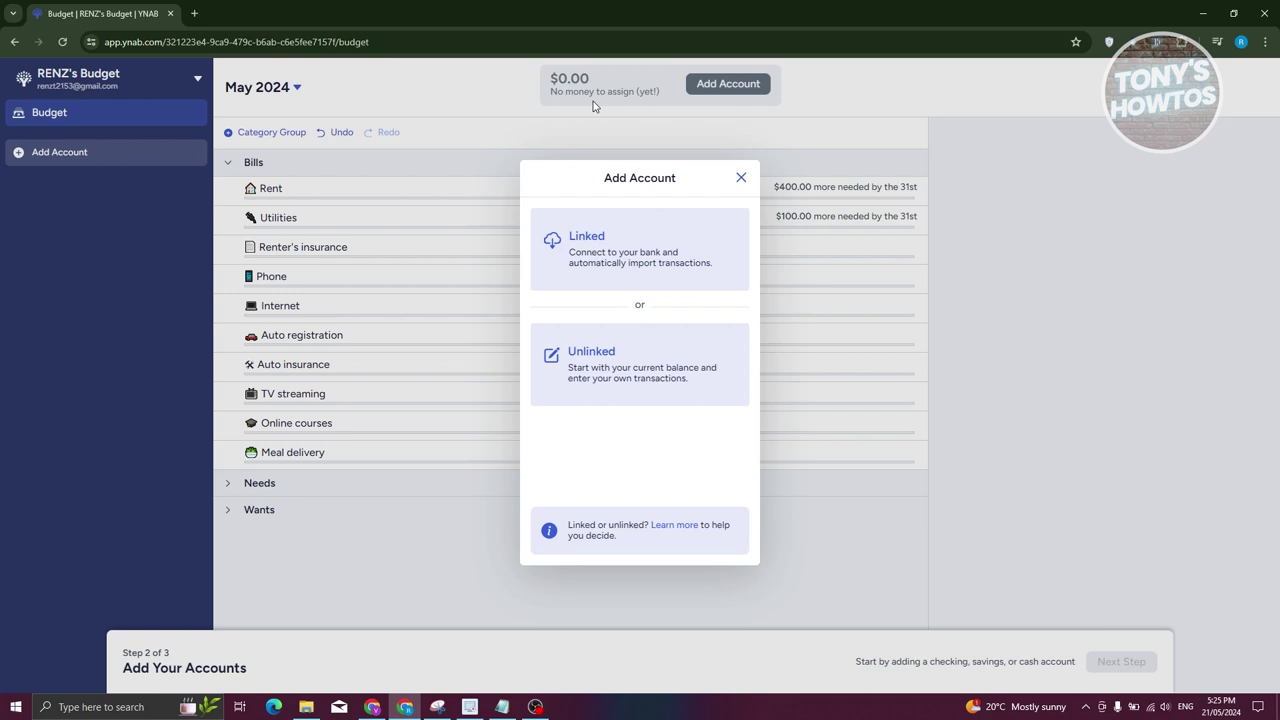
Add an unlinked Savings account named SAVINGS with a $4,000 balance.
click(647, 389)
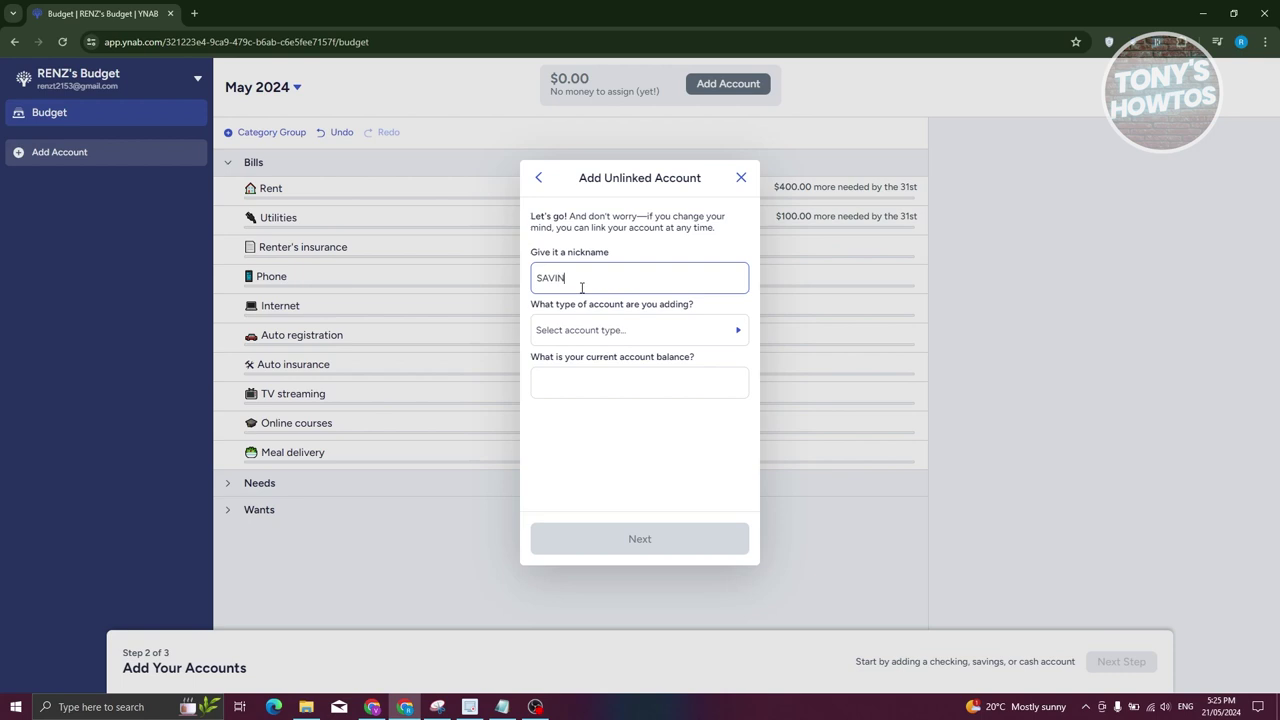
click(591, 331)
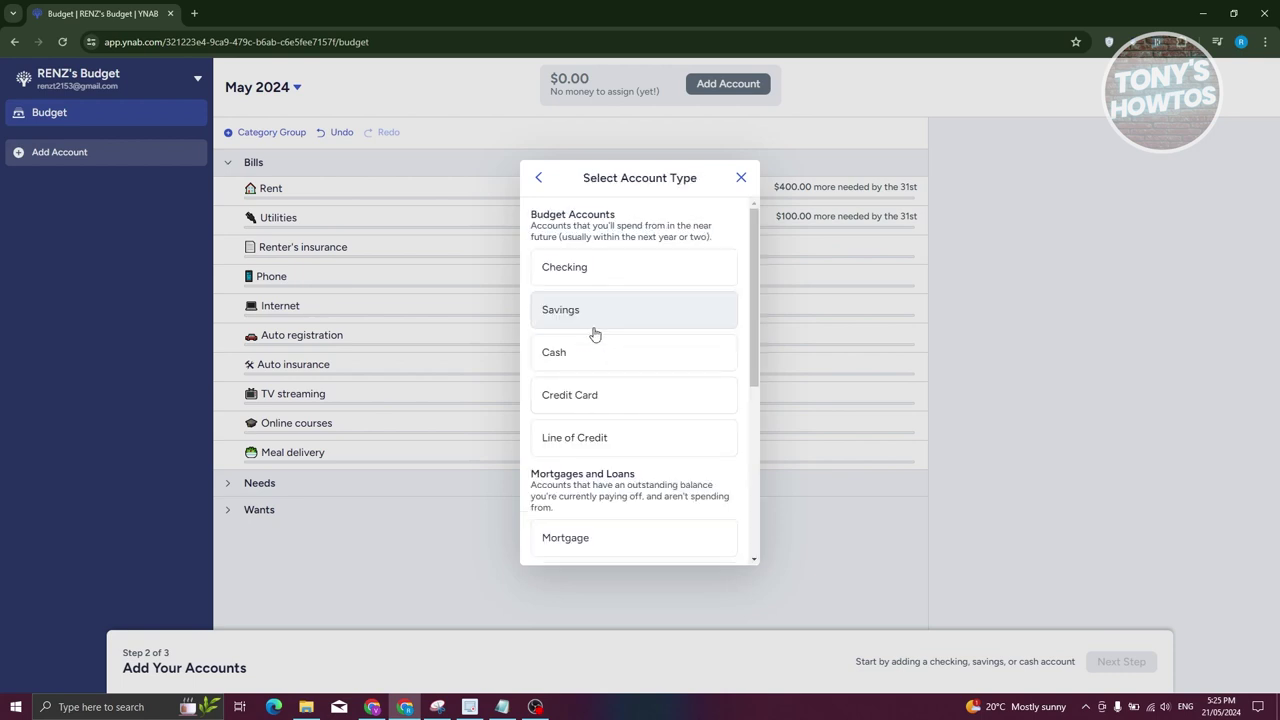
click(628, 320)
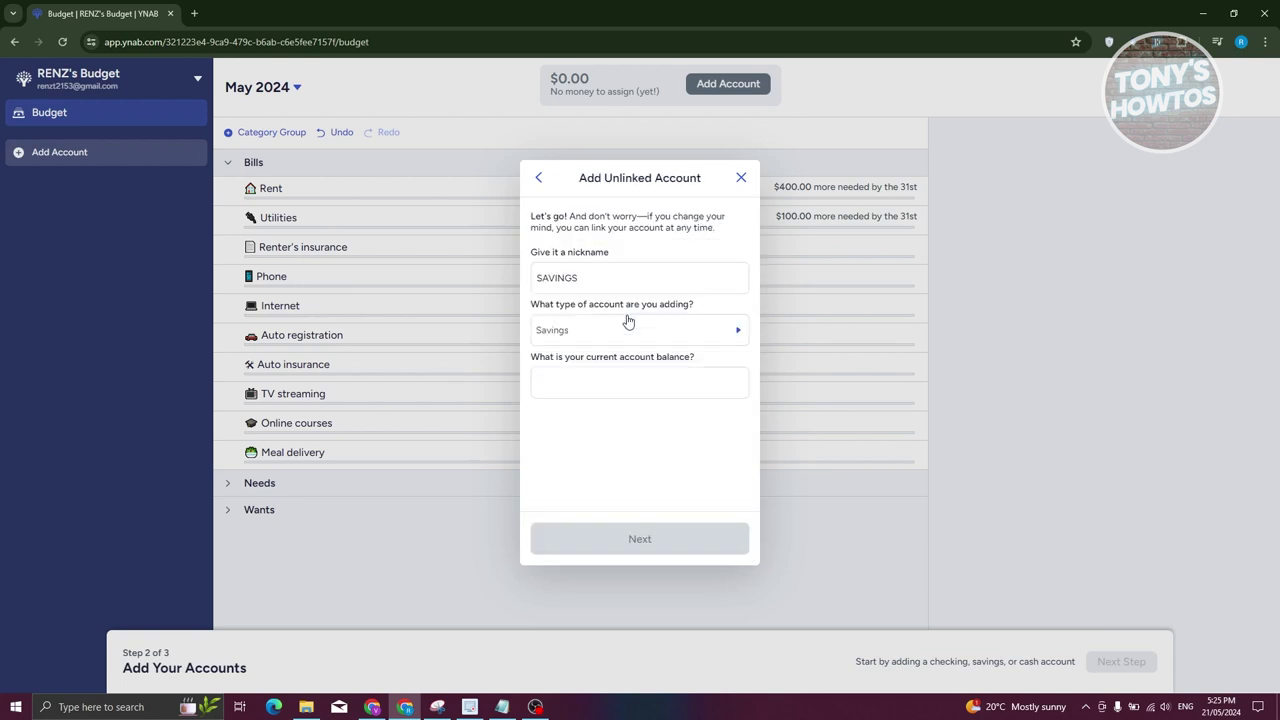
click(597, 381)
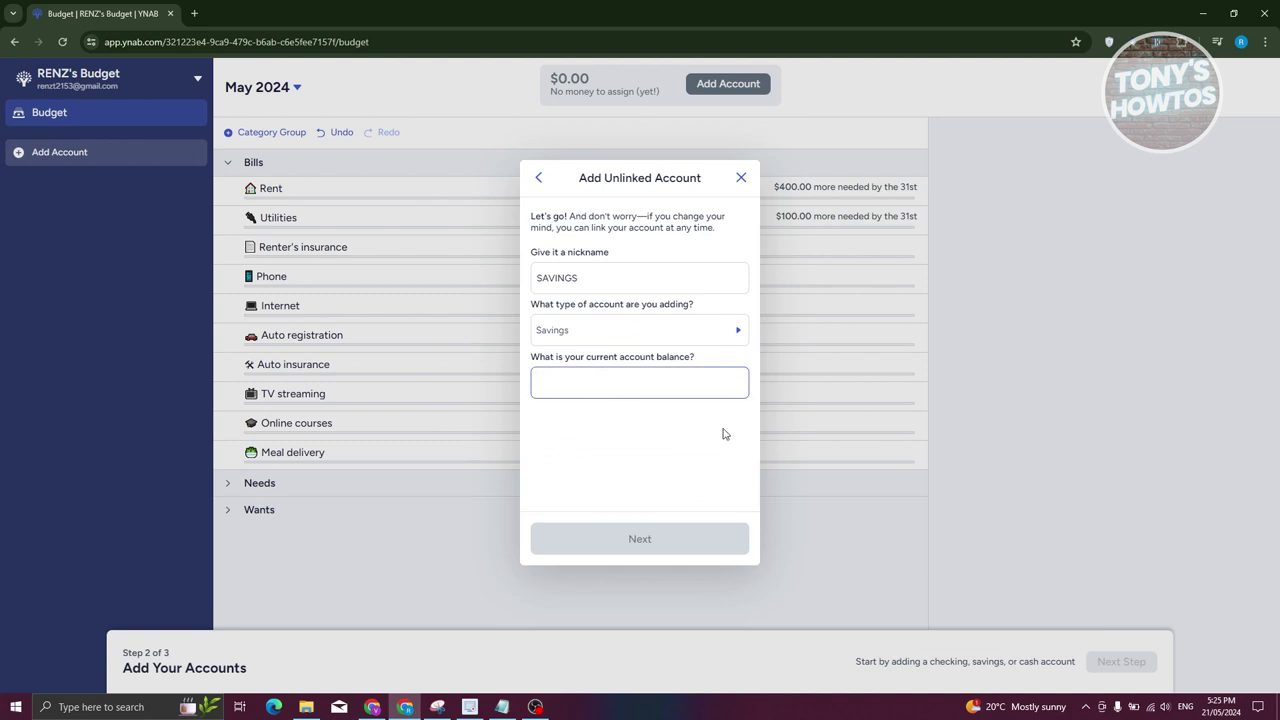
text(4000)
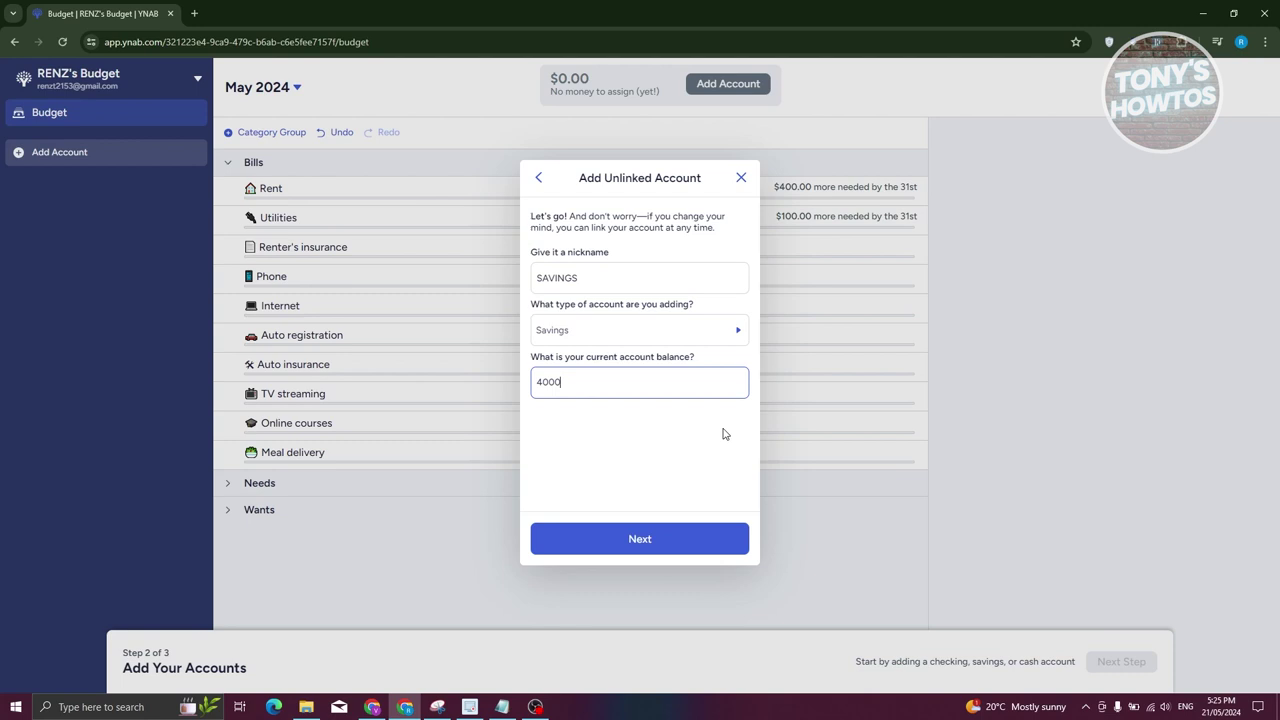
click(670, 550)
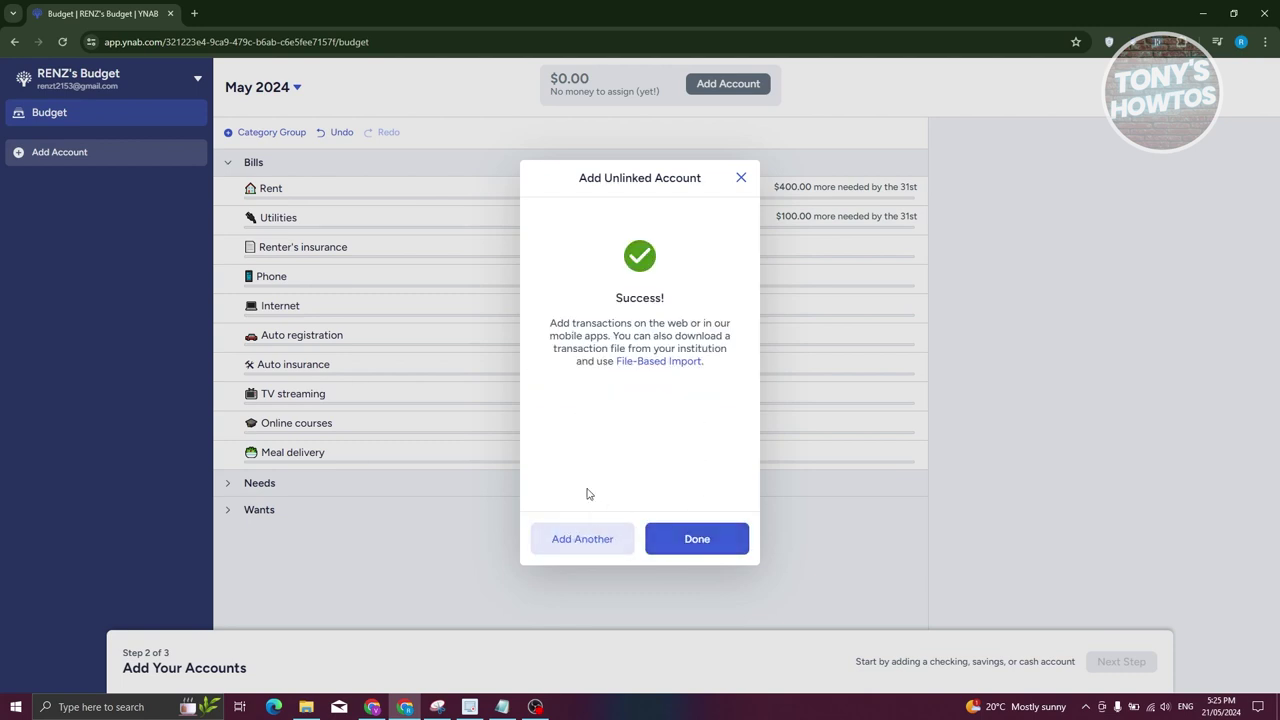
click(697, 539)
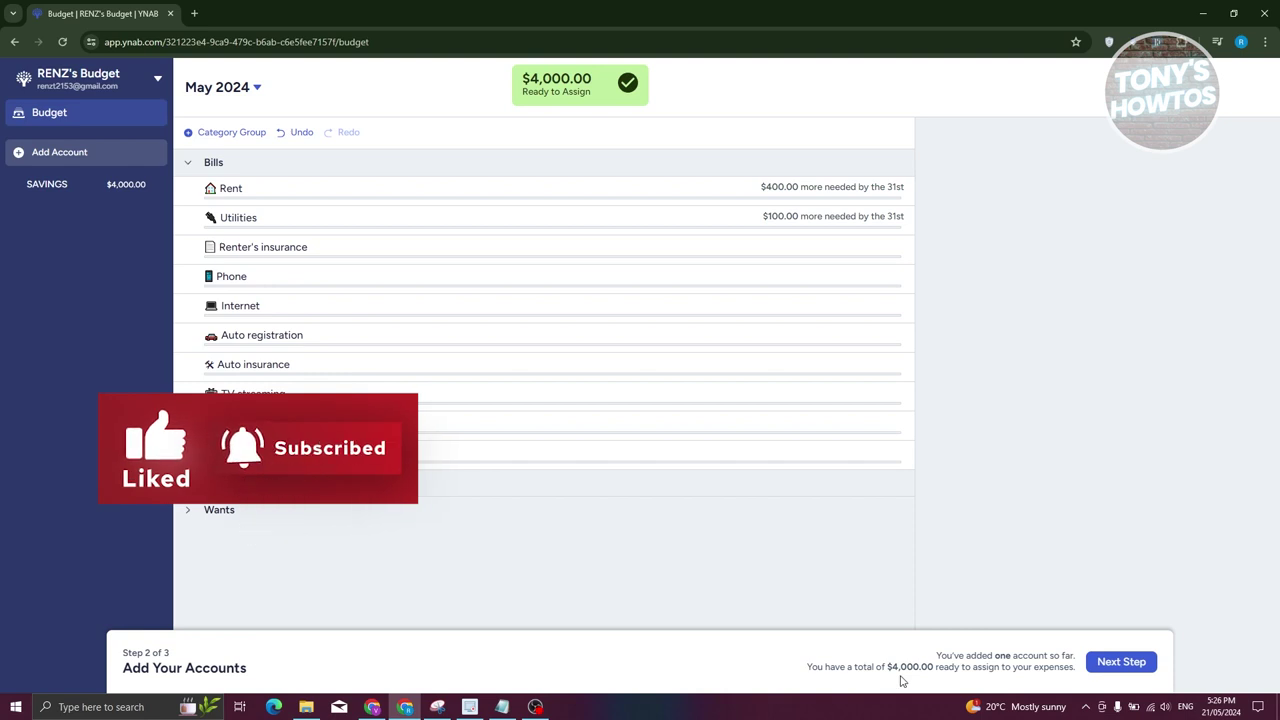
Advance to Step 3 of 3, Assign all of your money, dismissing its introduction.
click(1140, 676)
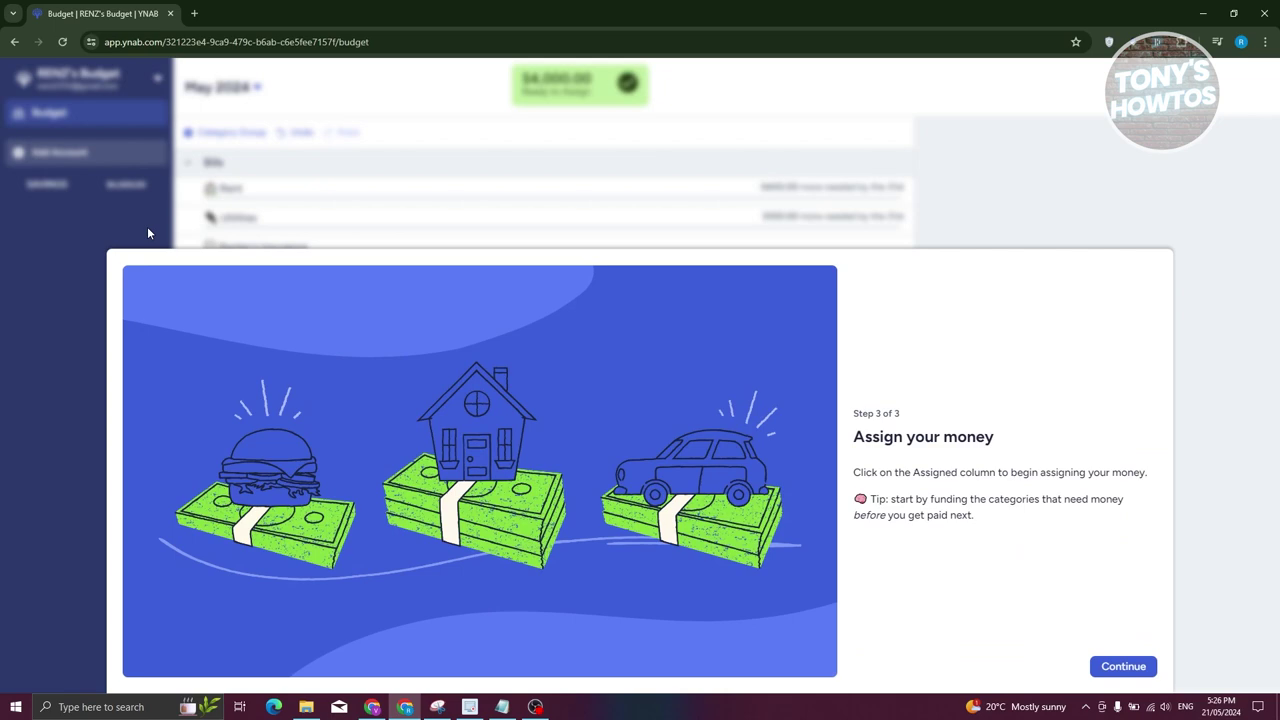
click(1130, 670)
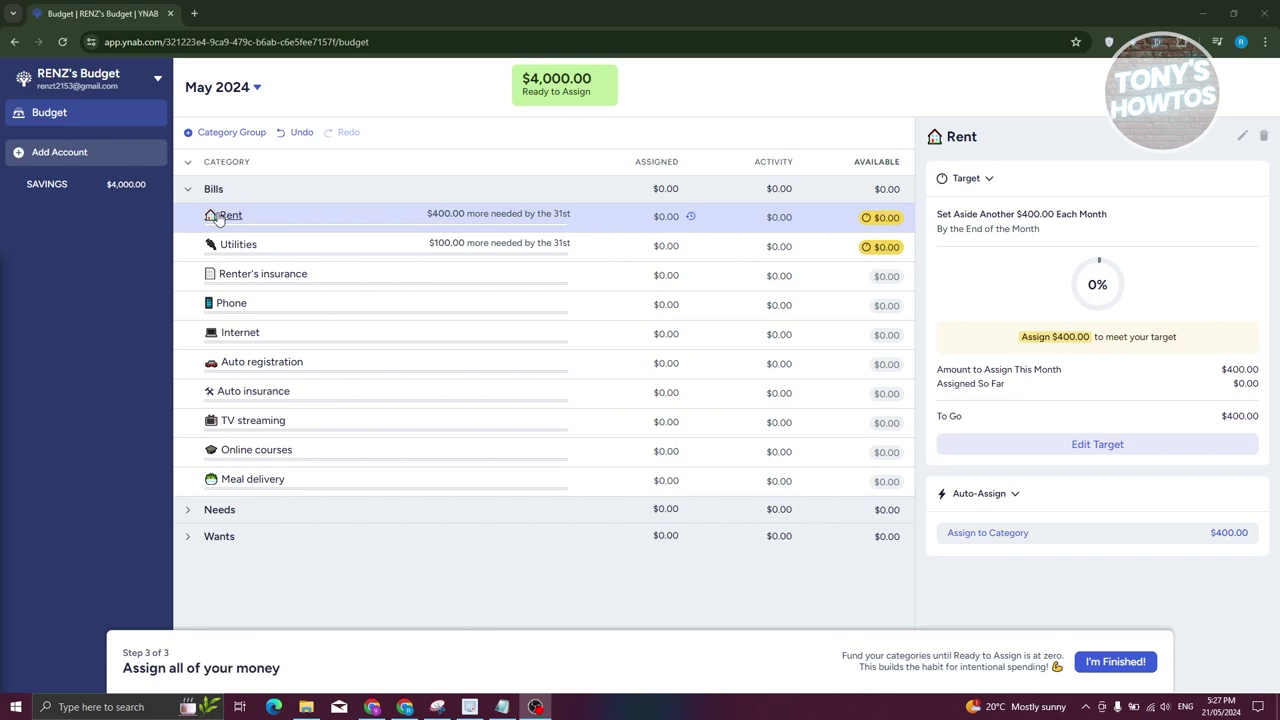
Assign $400 to Rent and $100 to Utilities, leaving $3,500 Ready to Assign.
click(622, 215)
text(400)
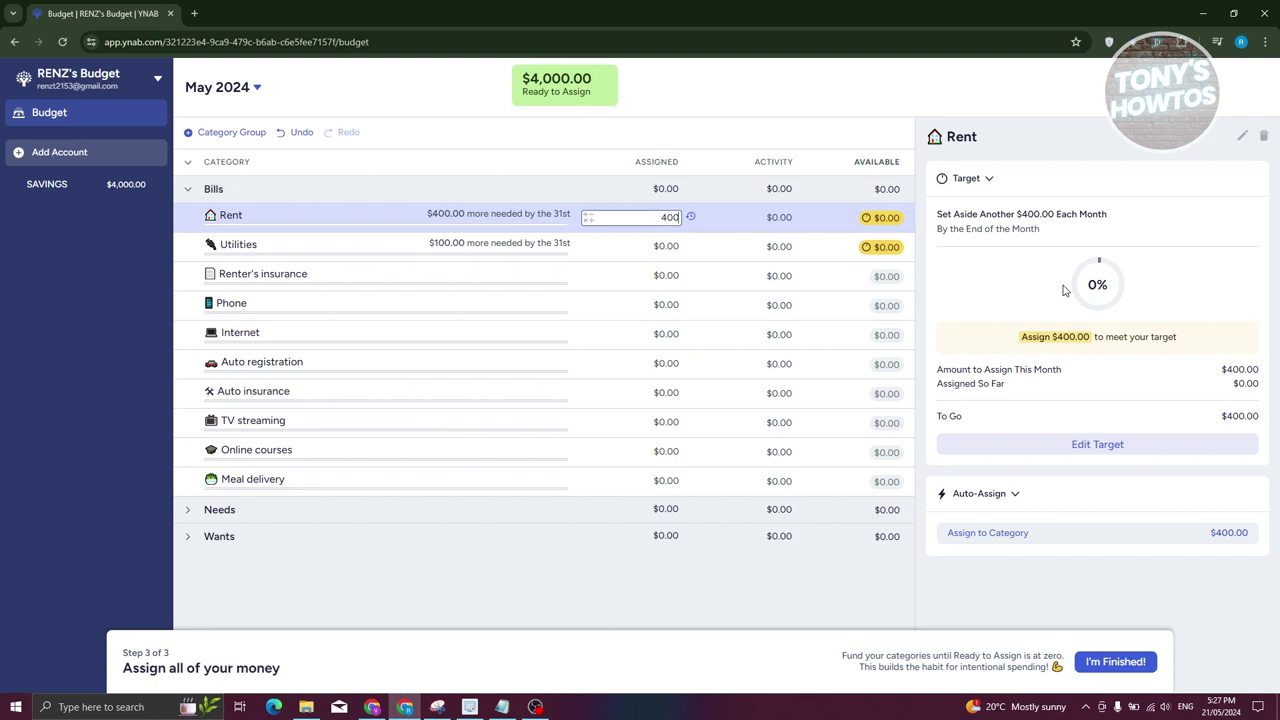
key(Return)
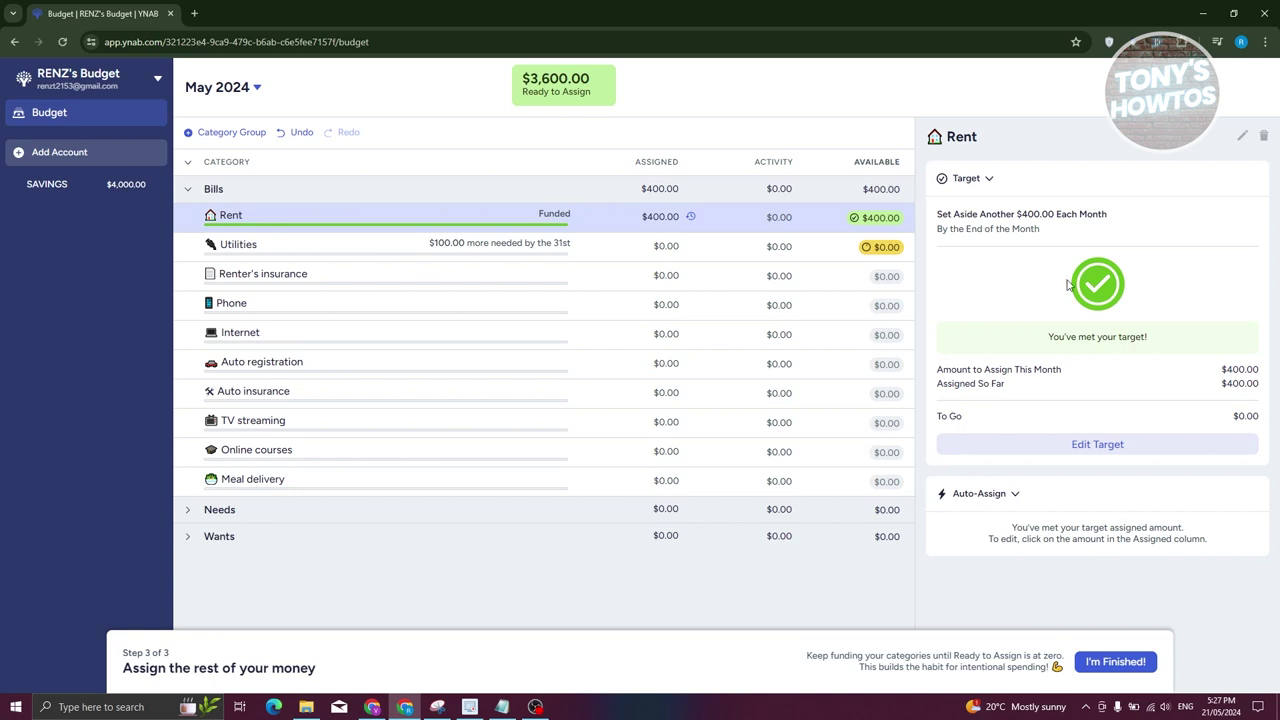
click(663, 248)
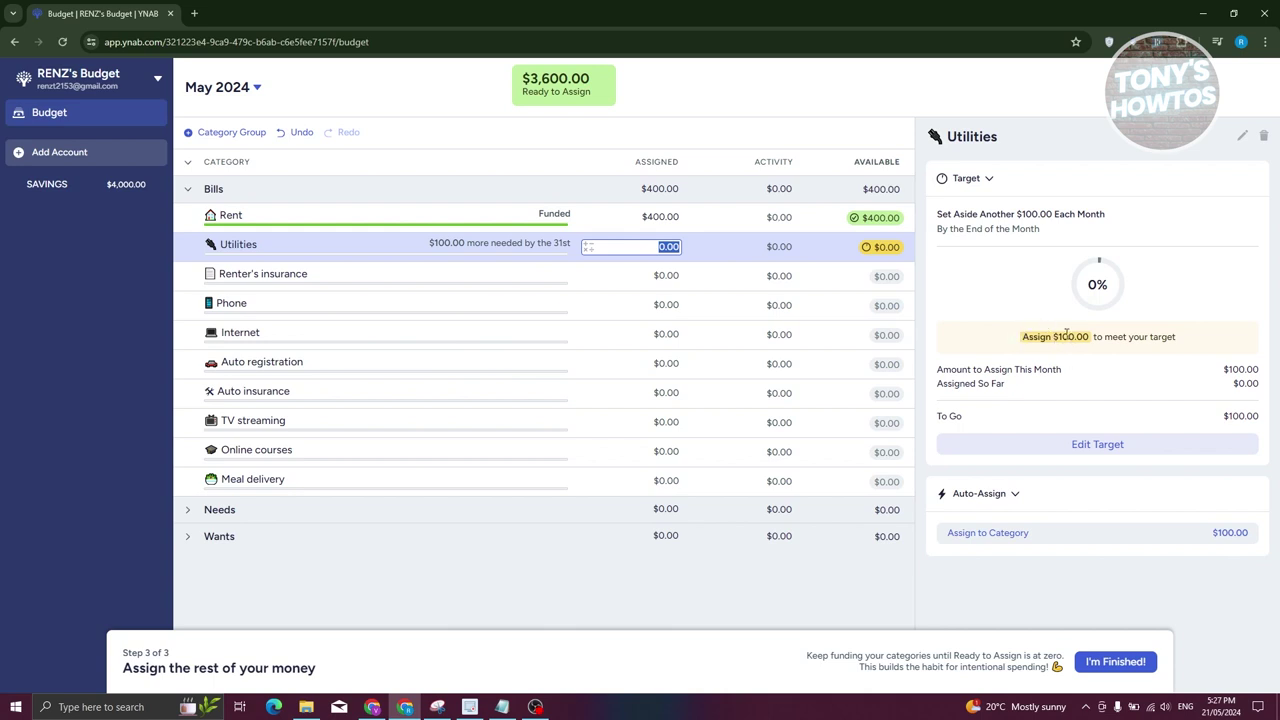
text(100)
key(Return)
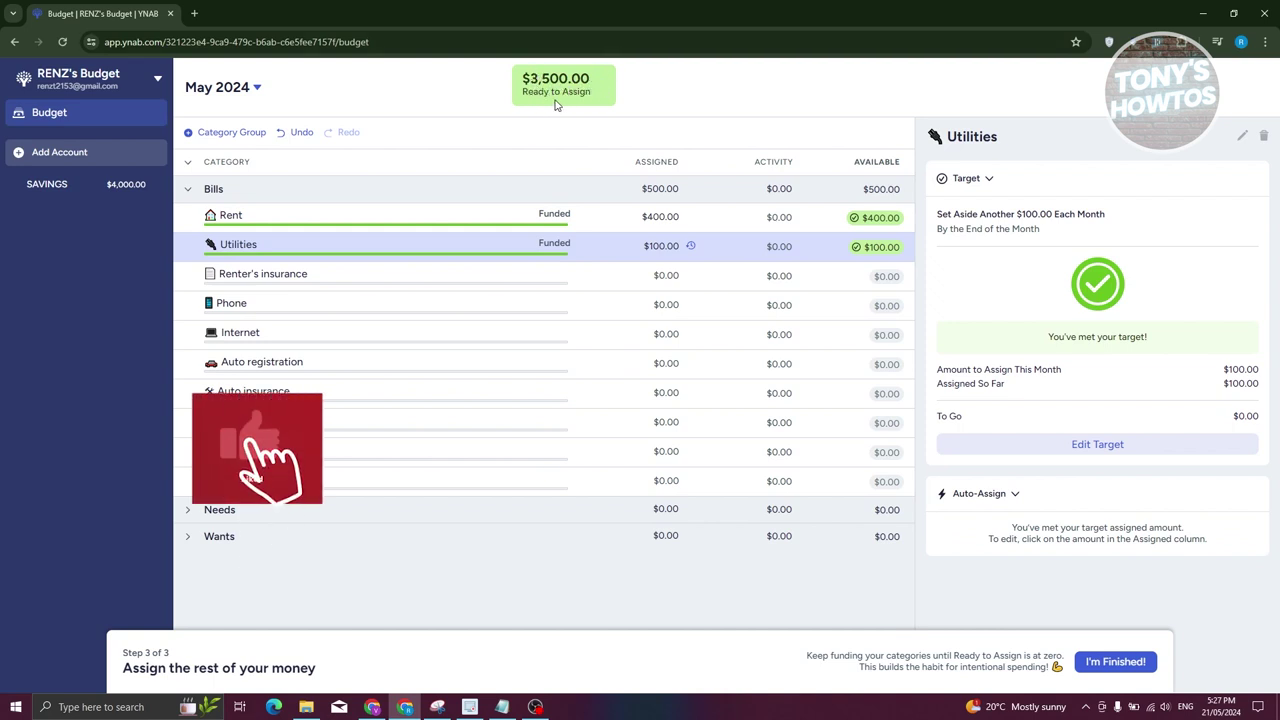
click(735, 221)
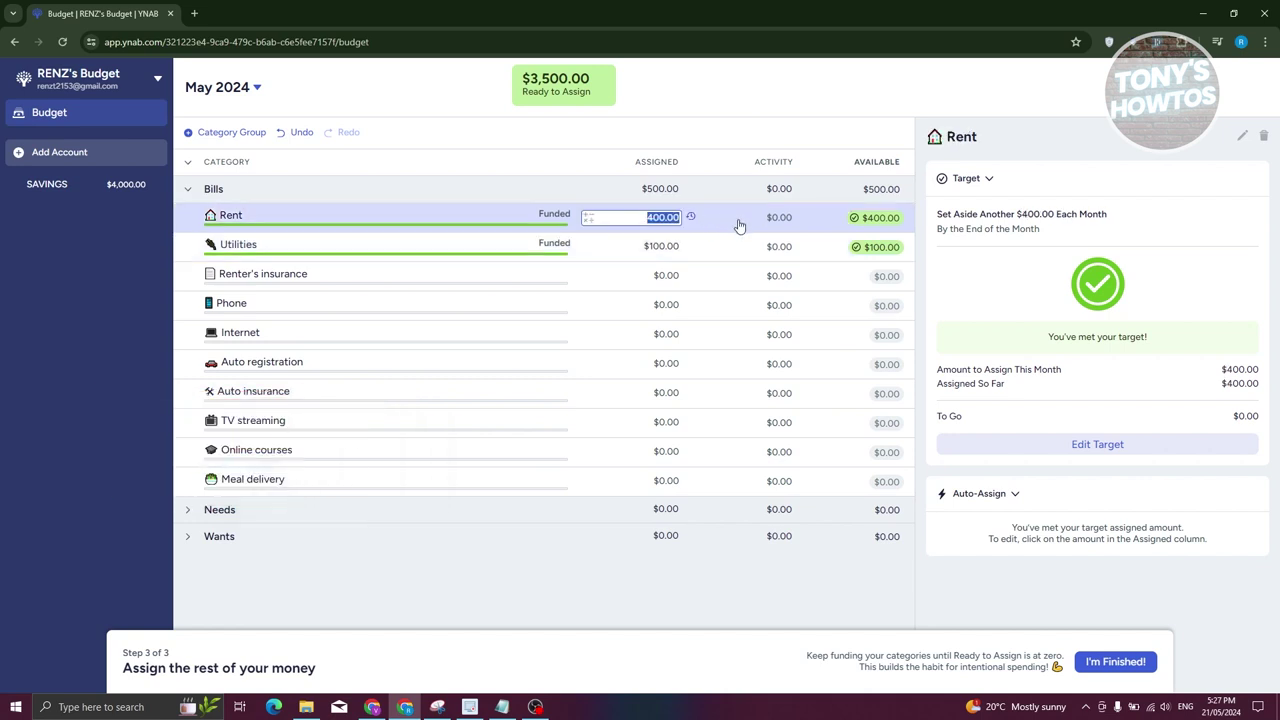
click(743, 249)
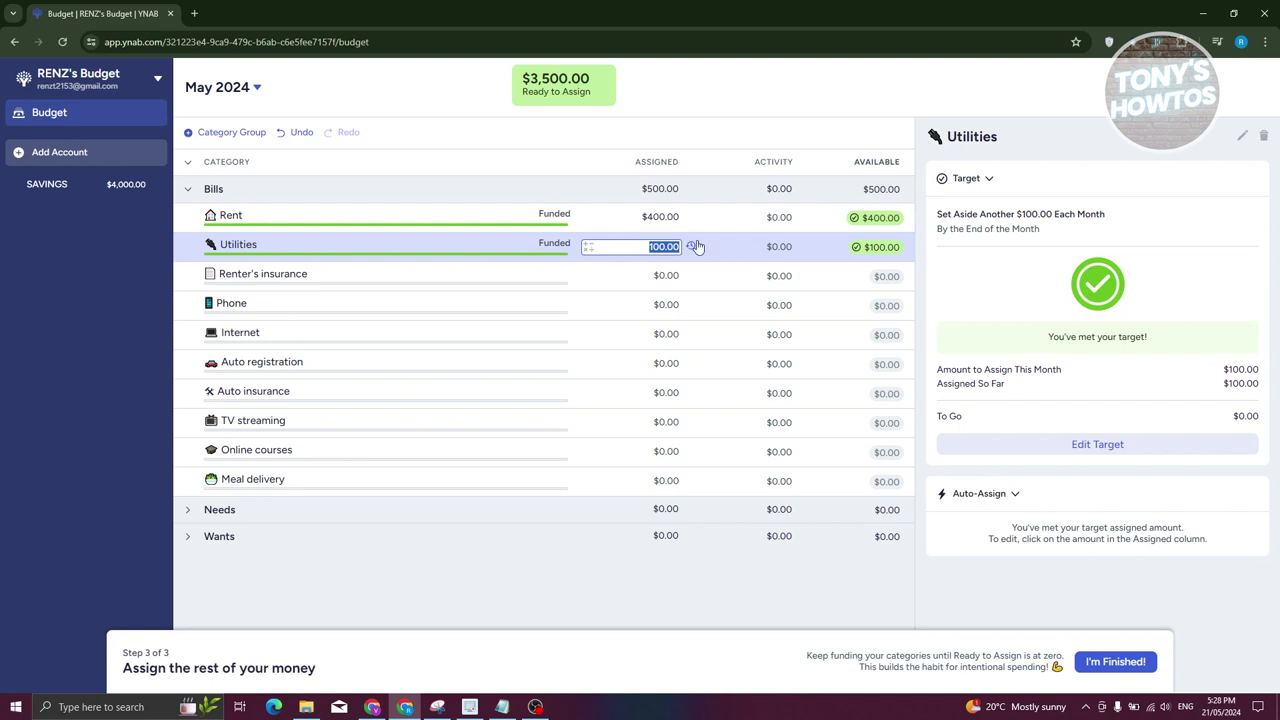
click(694, 247)
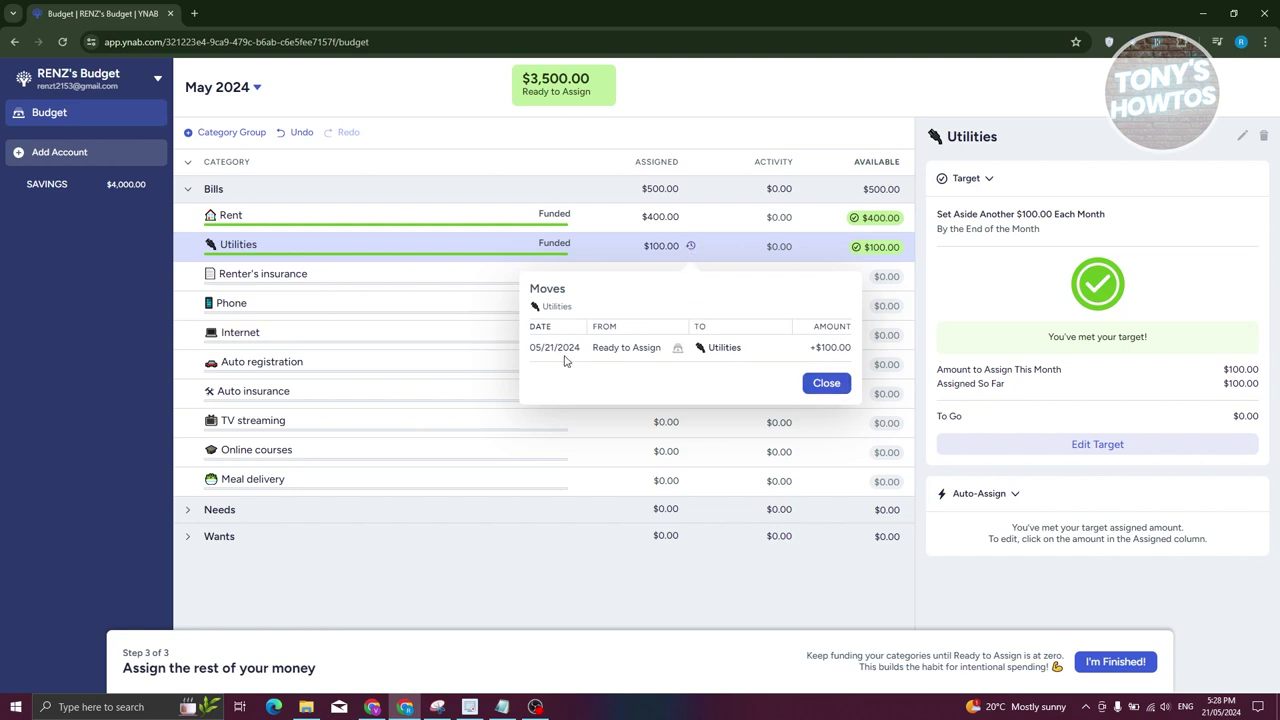
click(708, 221)
click(690, 217)
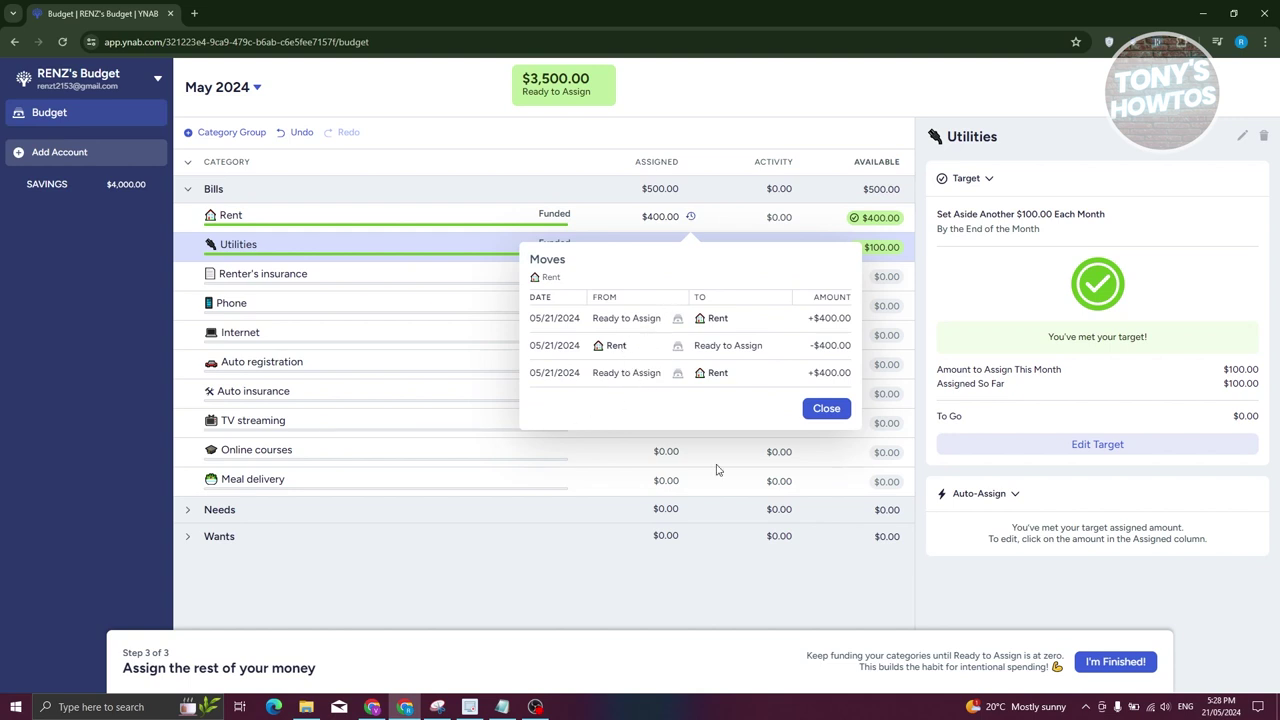
click(824, 409)
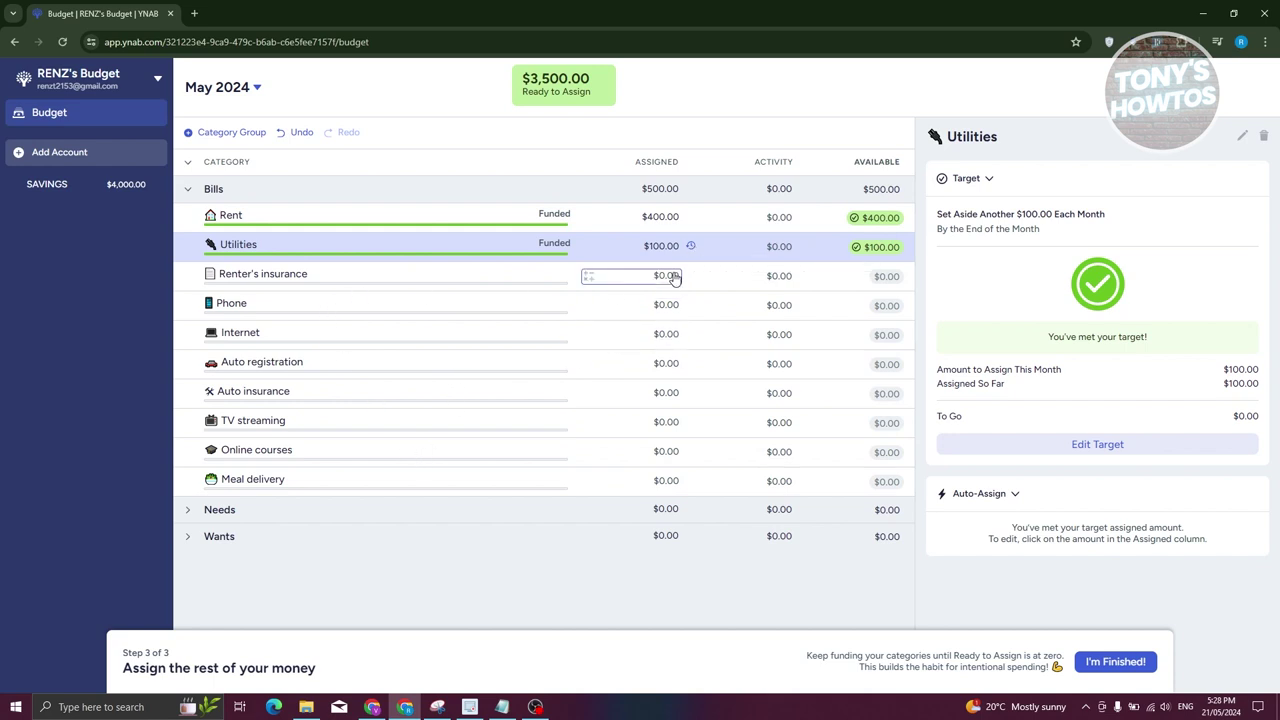
Select Renter's insurance's Assigned cell and expand the Needs and Wants groups below Bills.
click(714, 286)
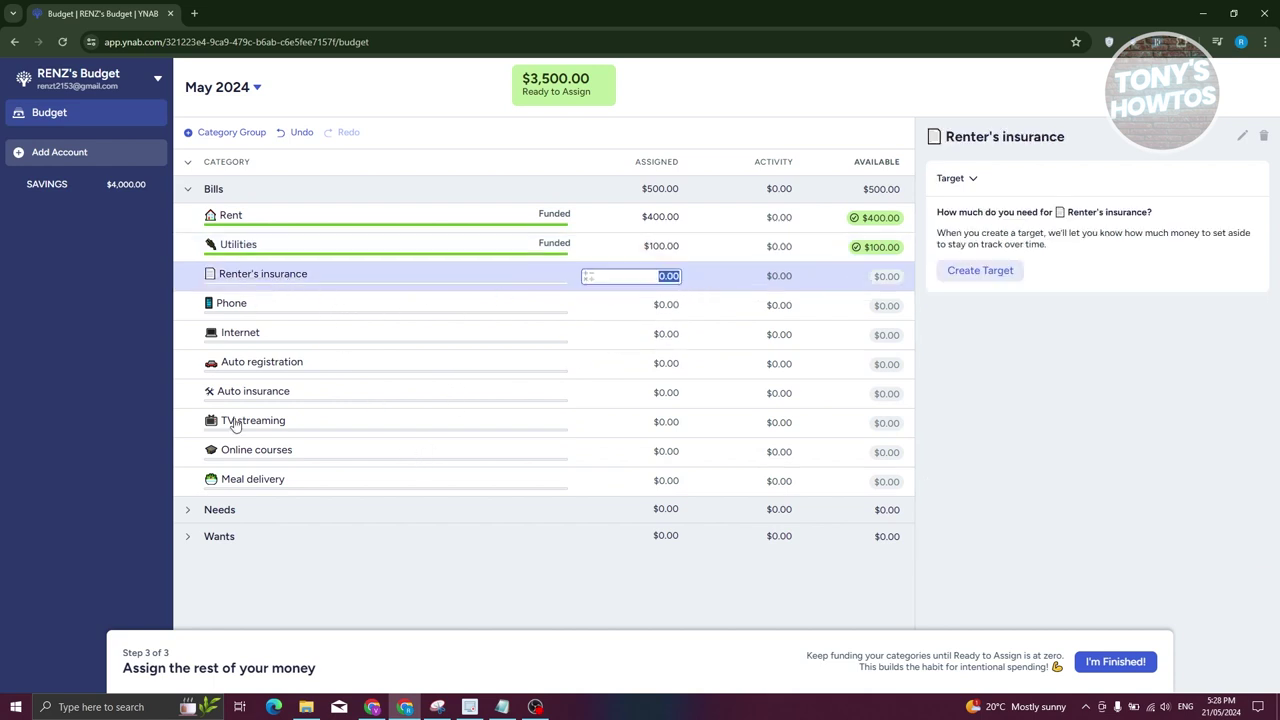
click(187, 509)
scroll(185, 450, down, 3)
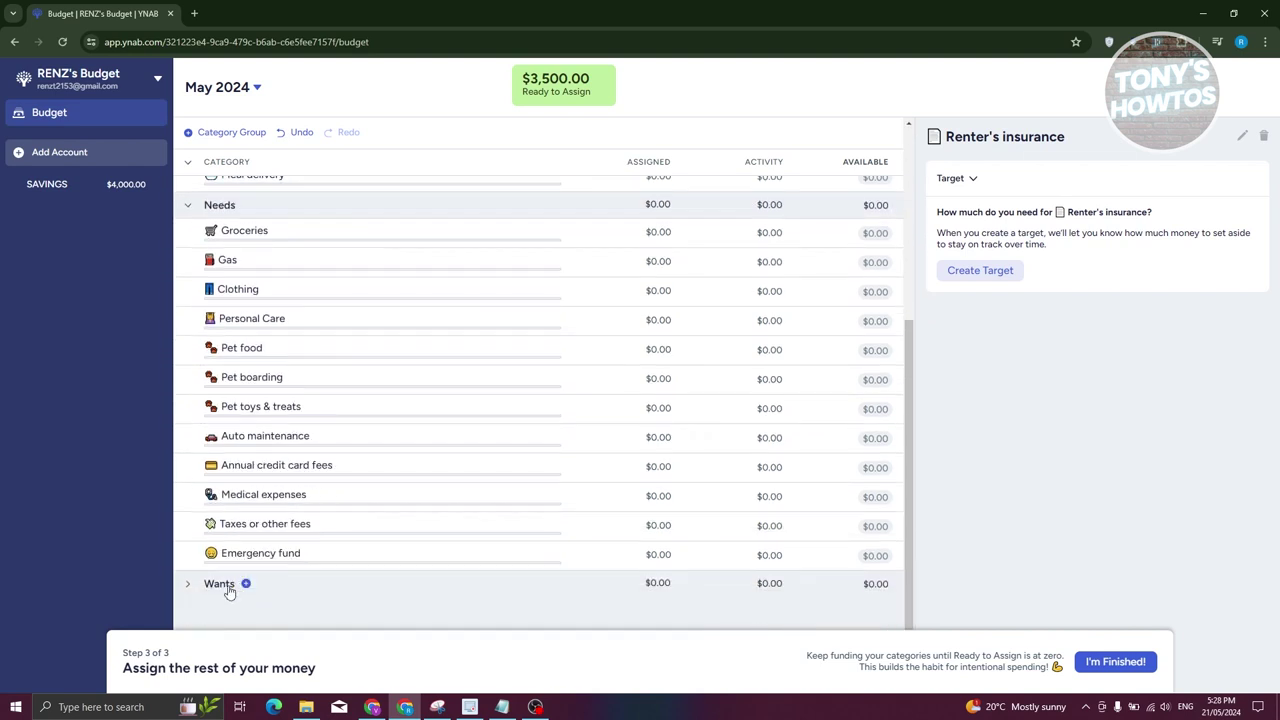
click(187, 584)
scroll(874, 360, up, 5)
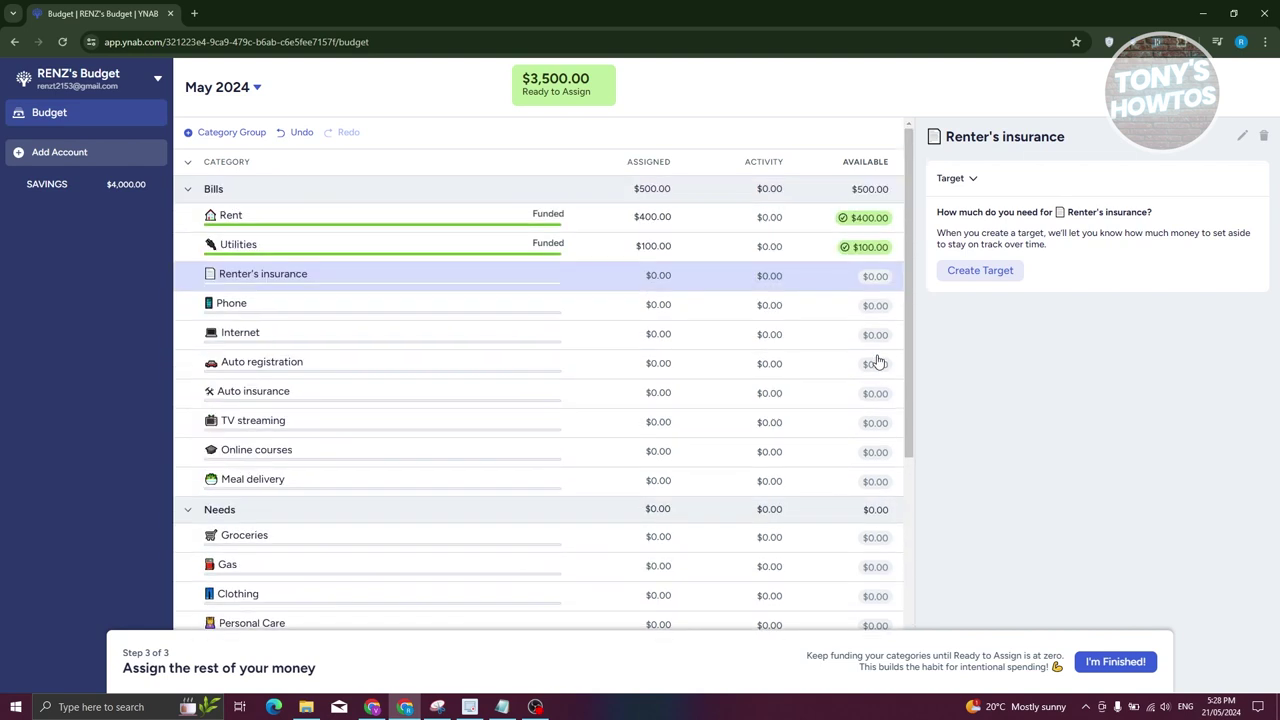
Finish the money-assigning setup and page through the introductory tour with Let's Do This!
click(1108, 663)
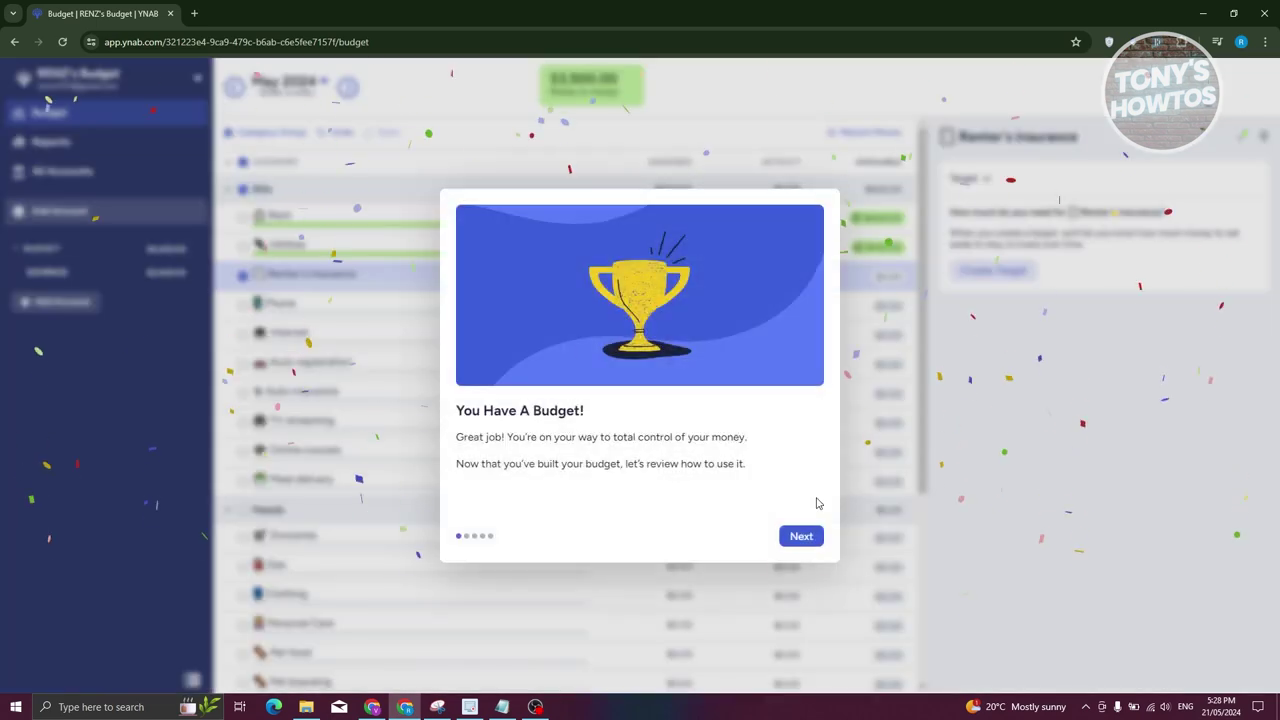
click(803, 538)
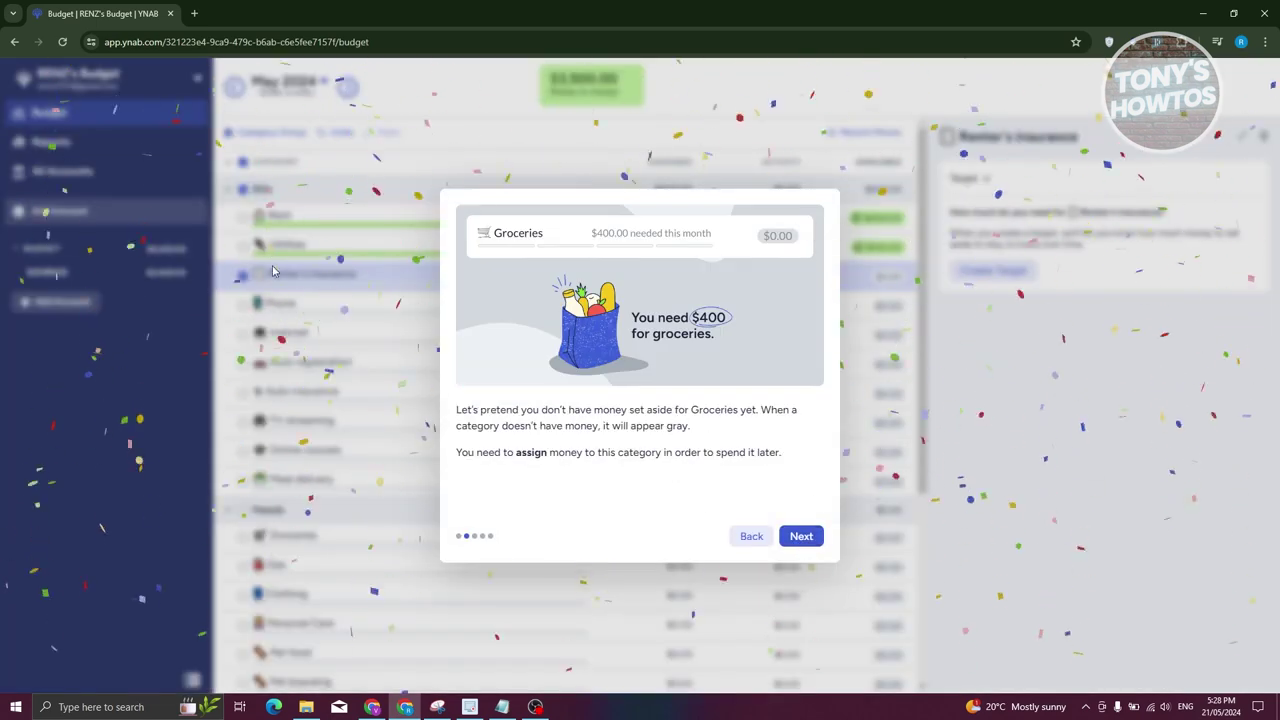
click(801, 537)
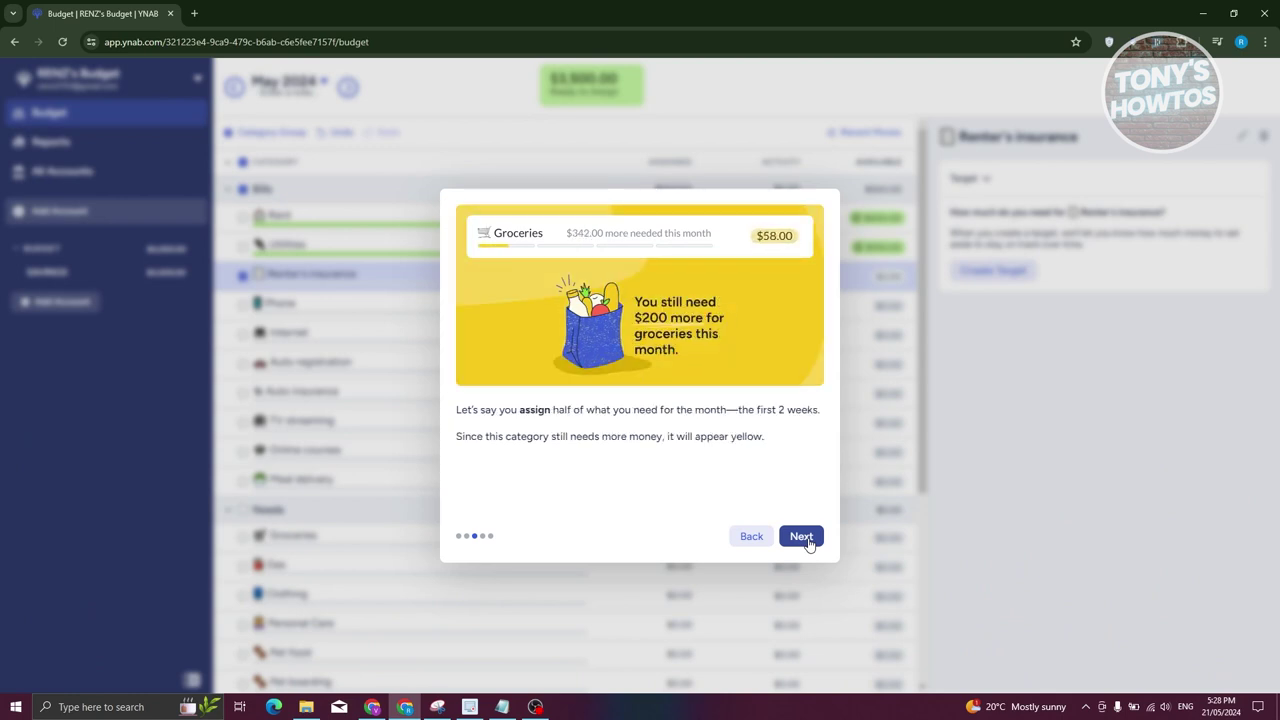
click(801, 537)
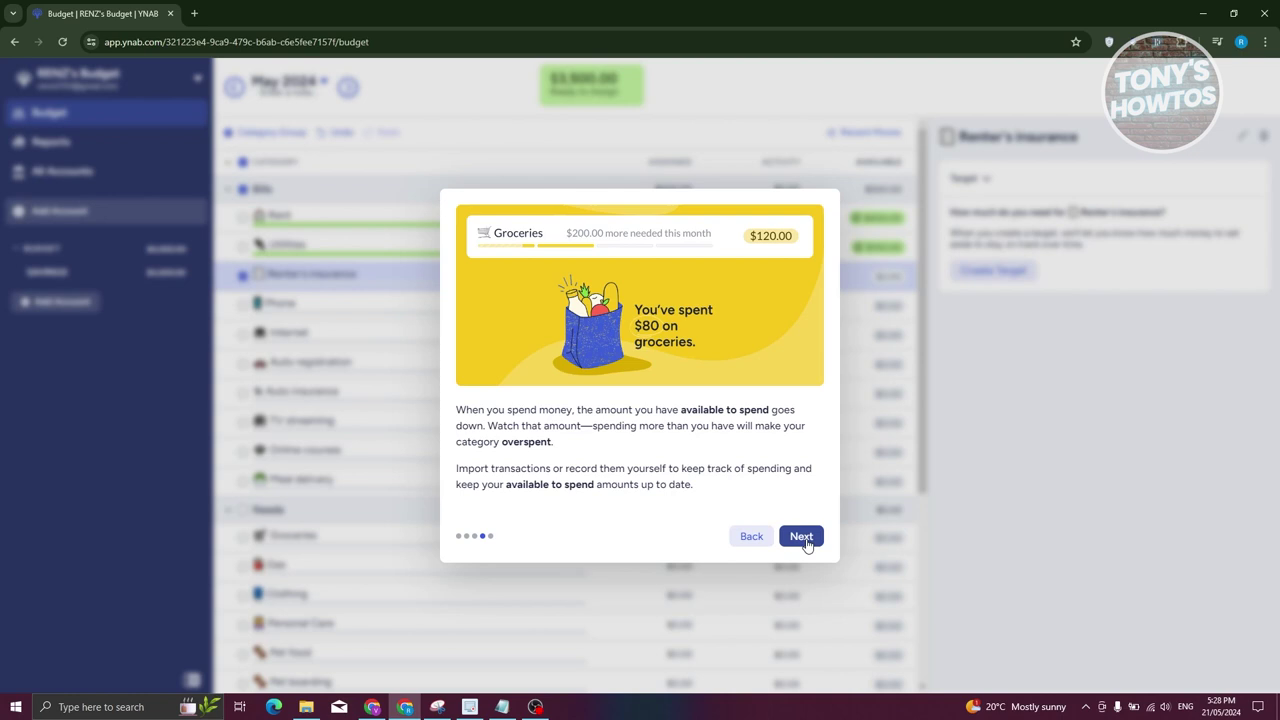
click(801, 537)
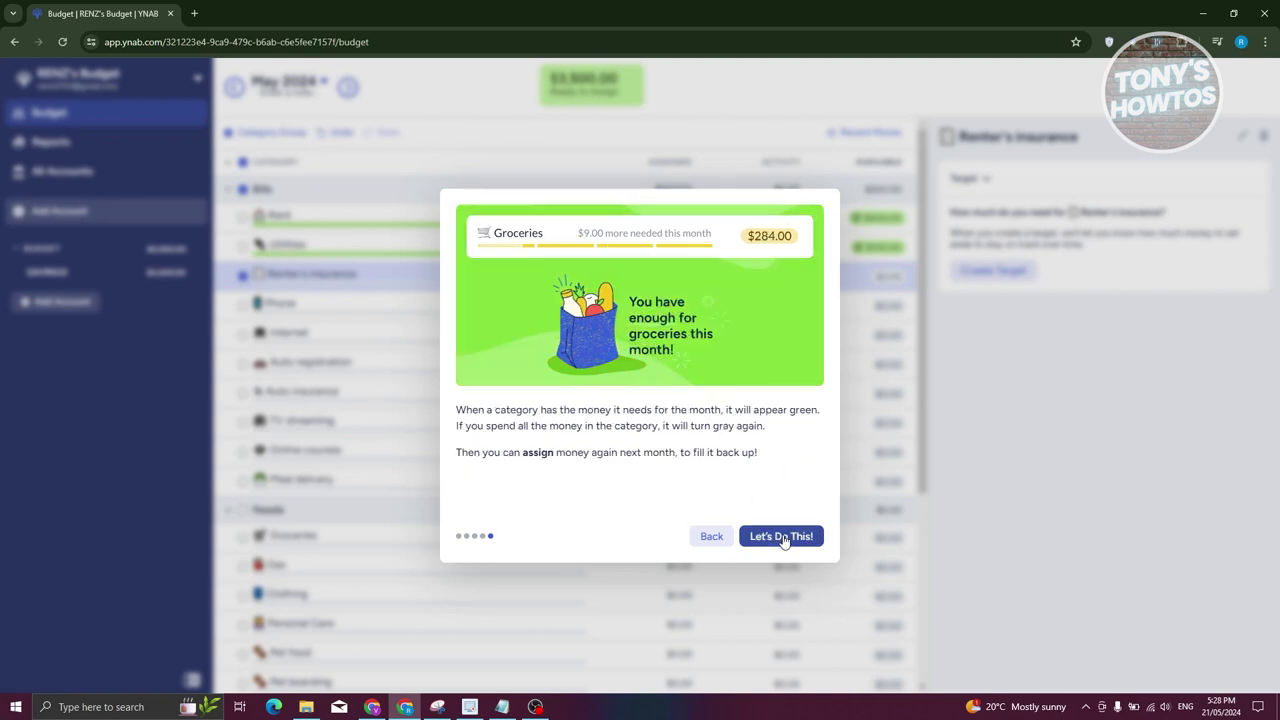
click(782, 538)
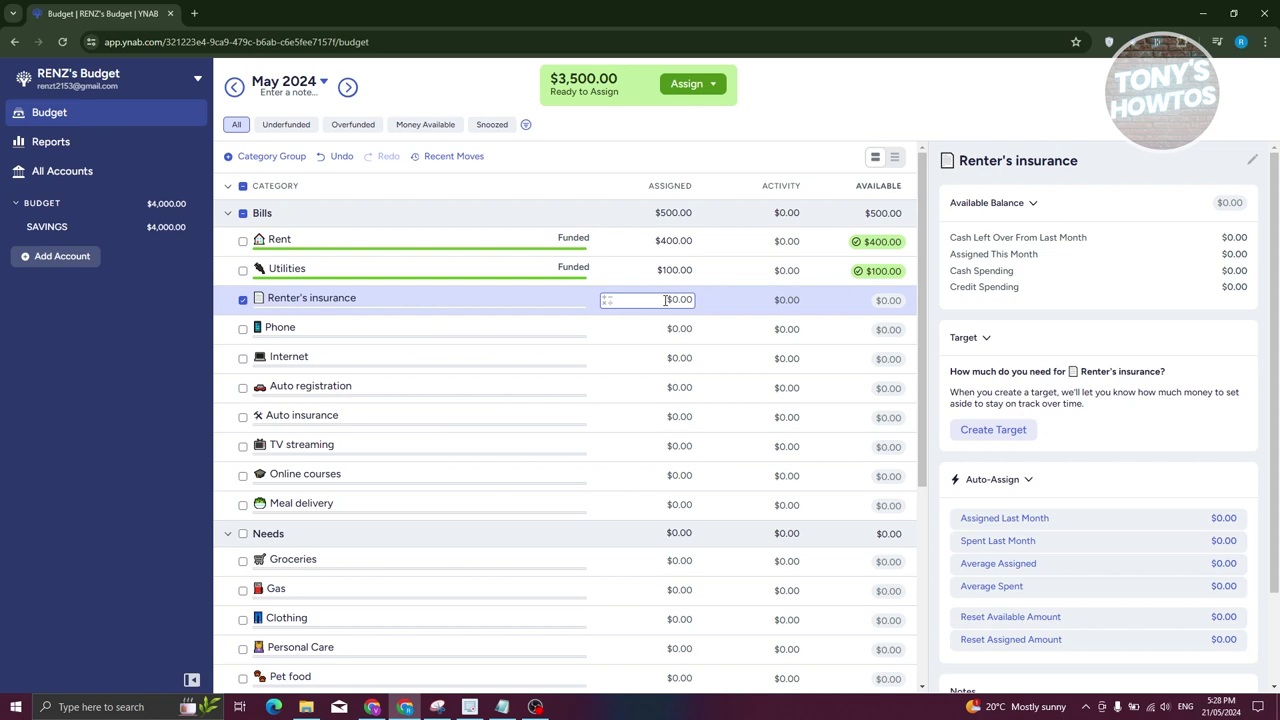
Assign $100.00 to Utilities, then open and dismiss the Add Account choices without adding one.
click(696, 274)
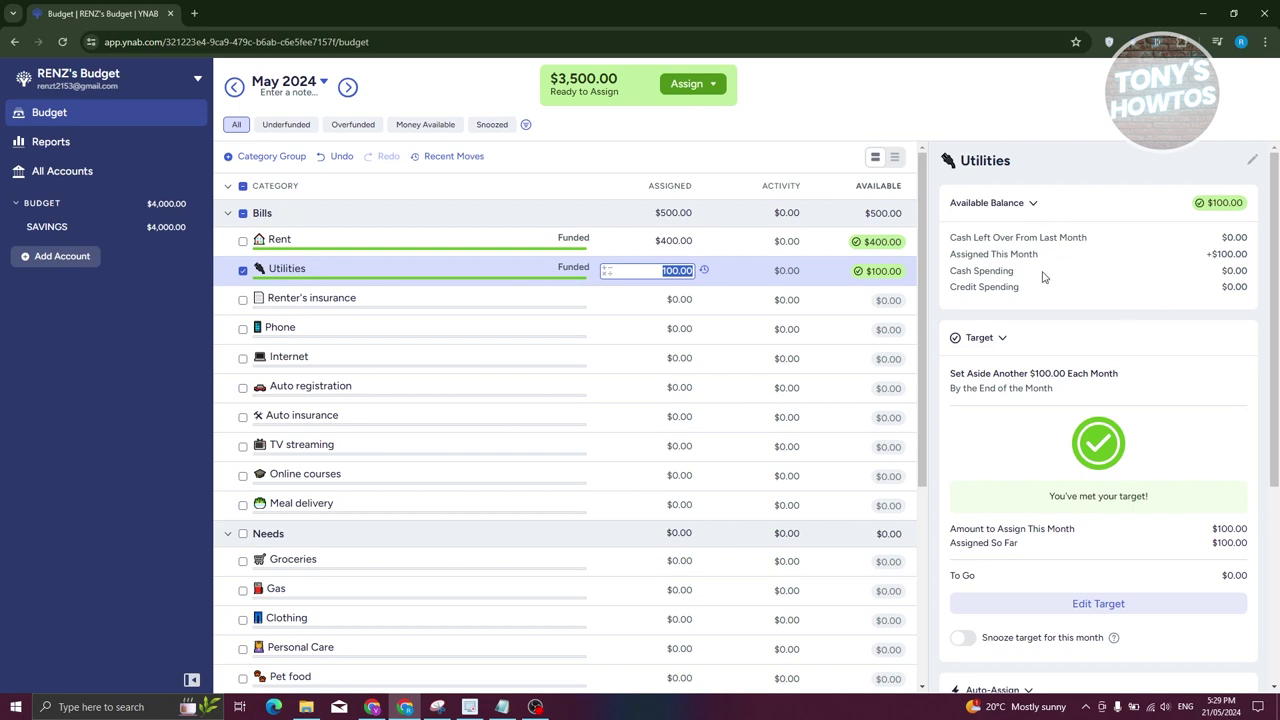
scroll(1025, 327, down, 3)
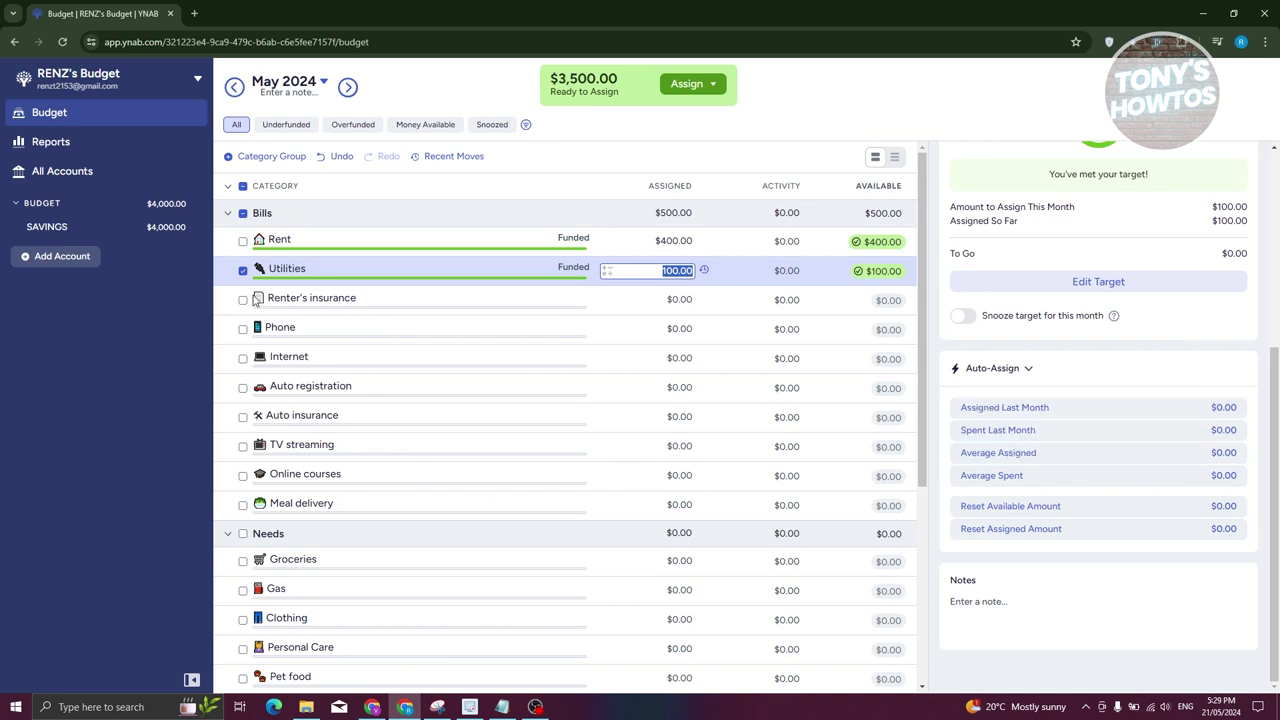
click(62, 256)
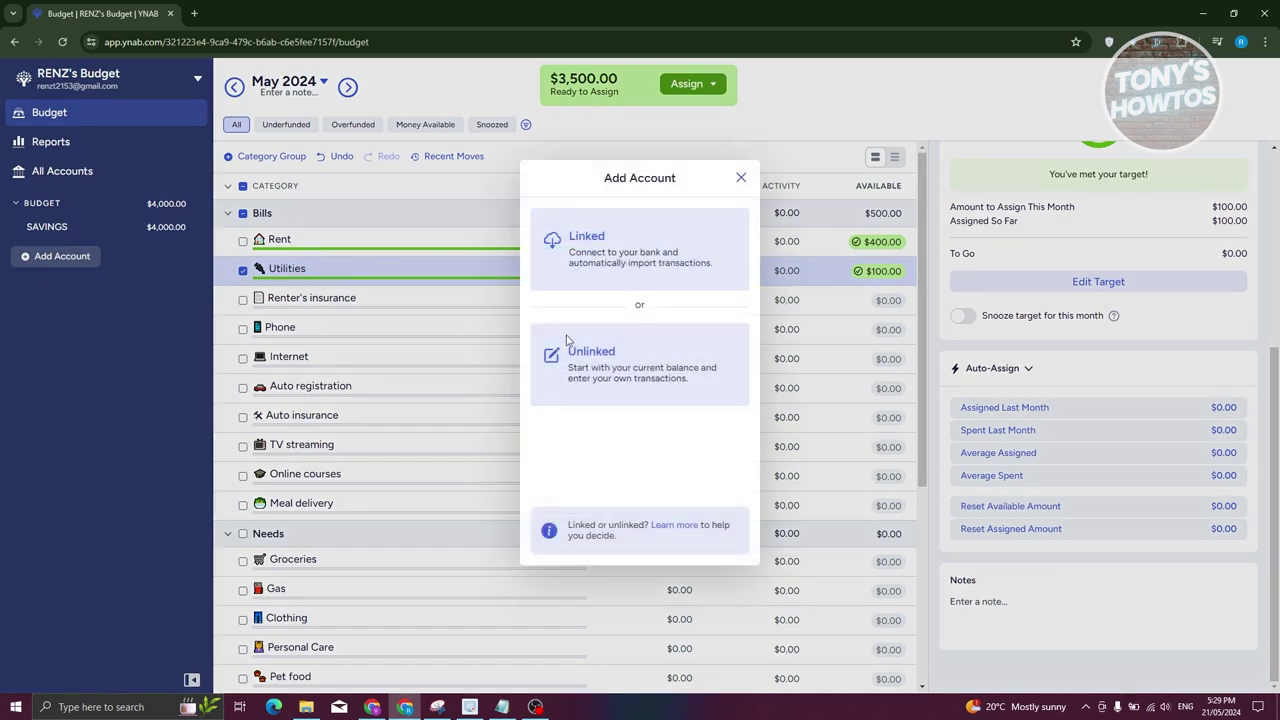
click(741, 178)
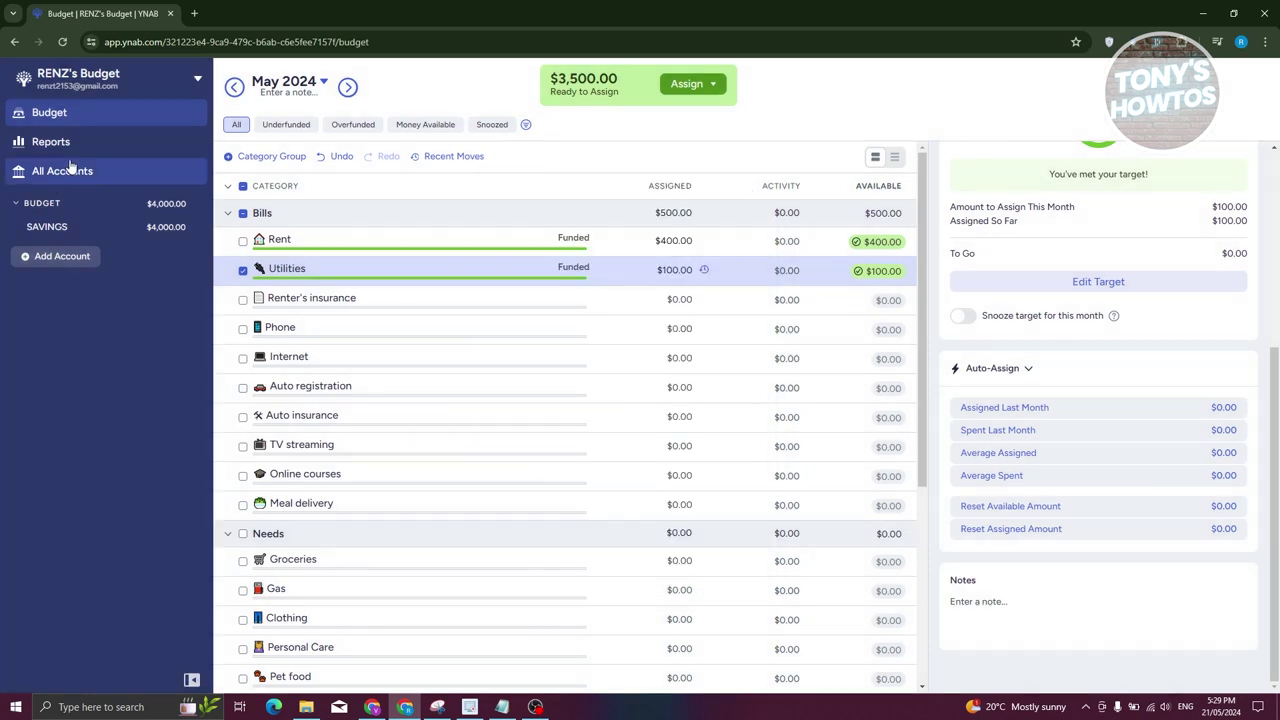
Review the Spending Trends, Net Worth and Income v Expense reports, then open All Accounts.
click(72, 146)
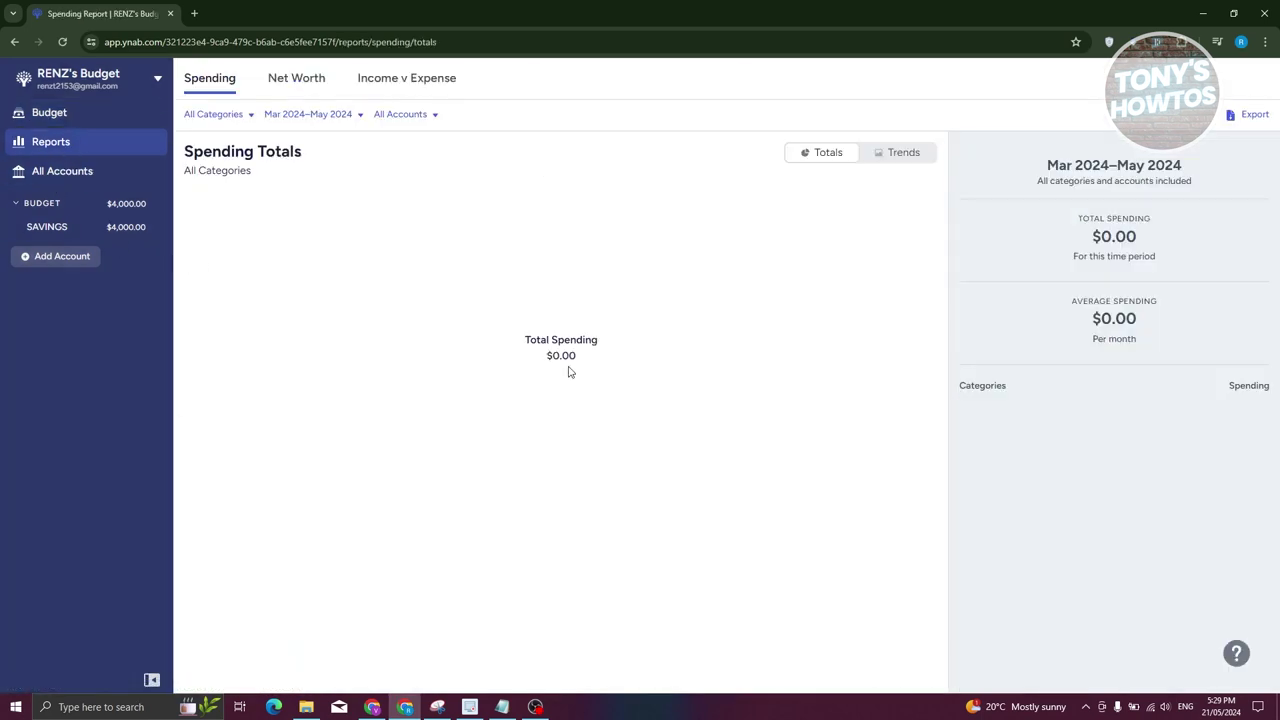
click(903, 155)
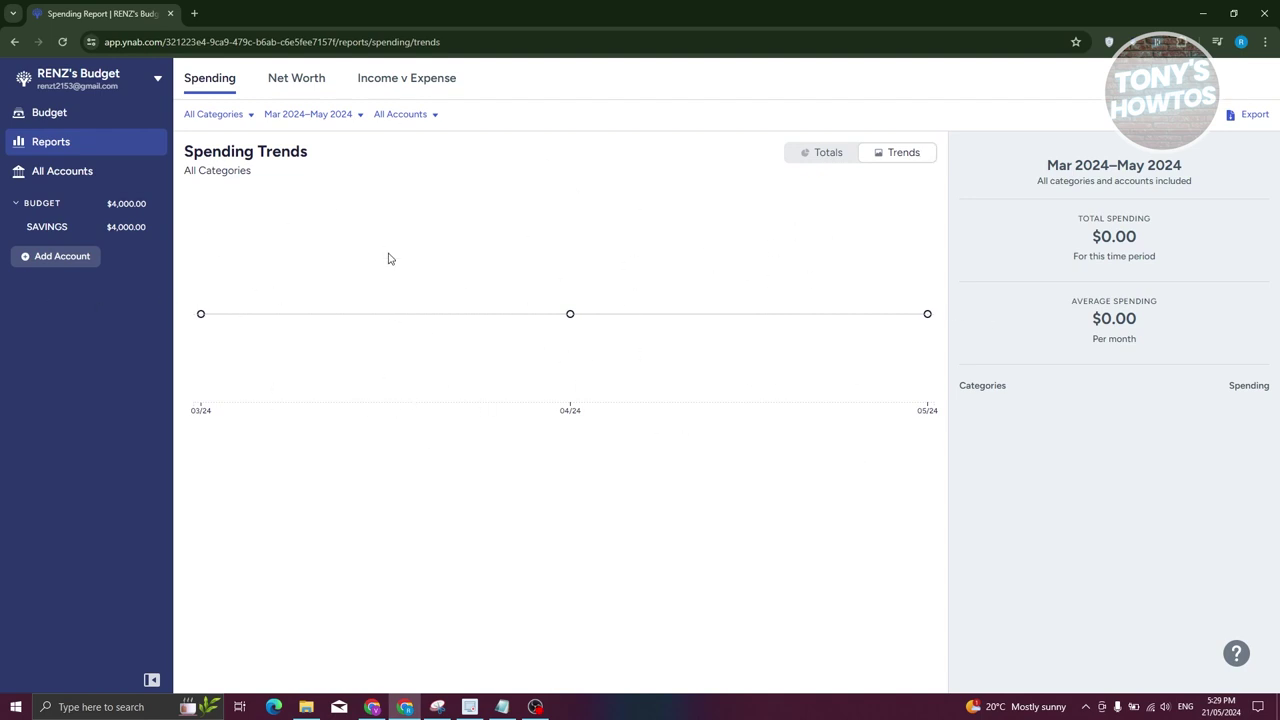
click(296, 80)
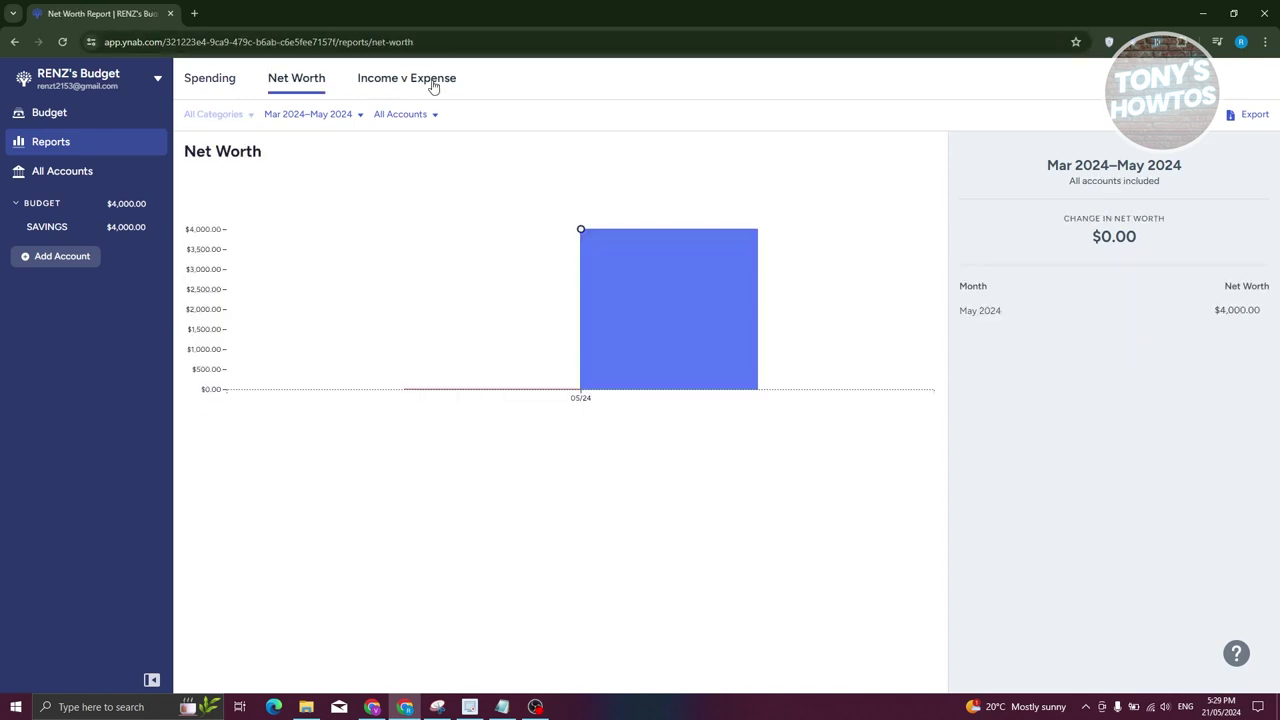
mouse_move(626, 349)
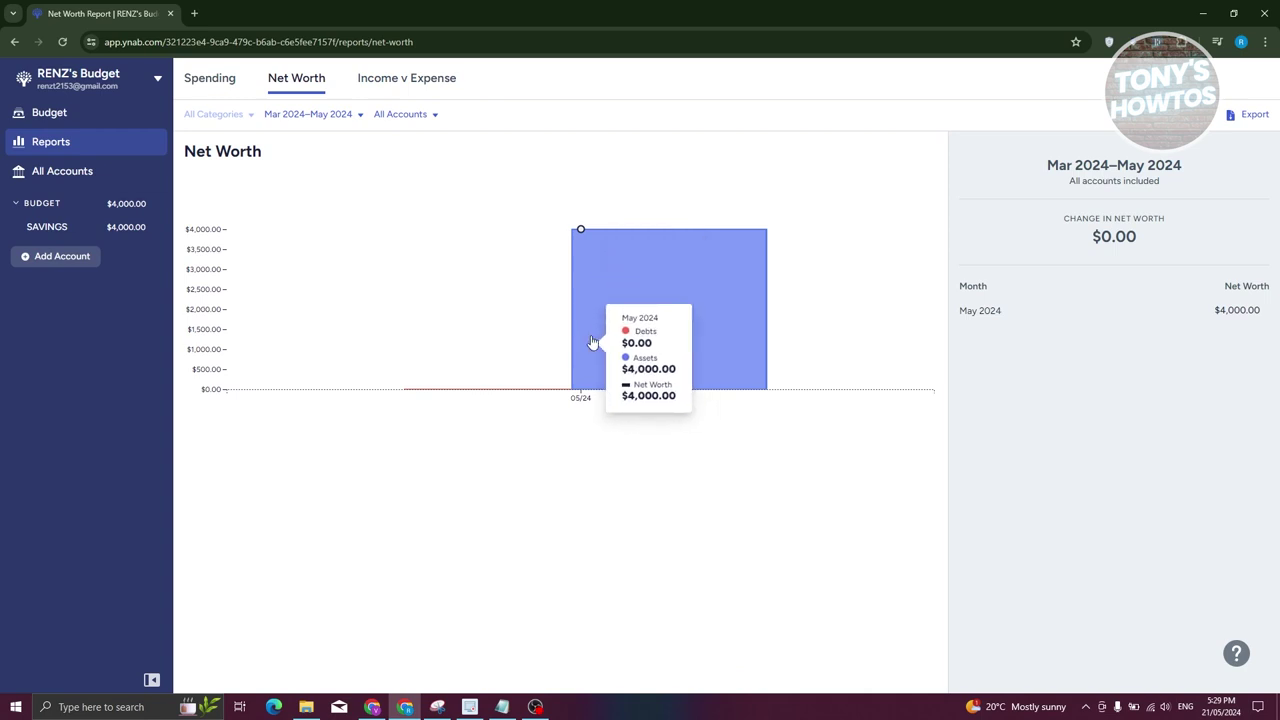
click(412, 80)
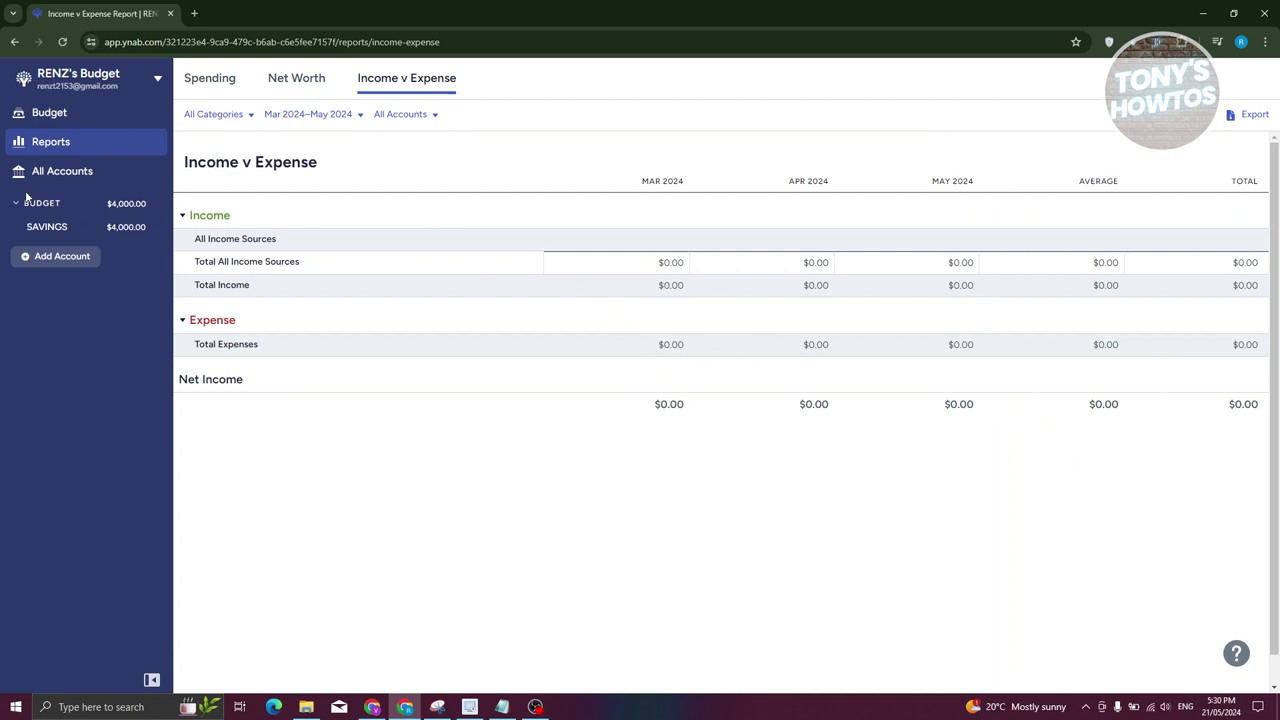
click(60, 172)
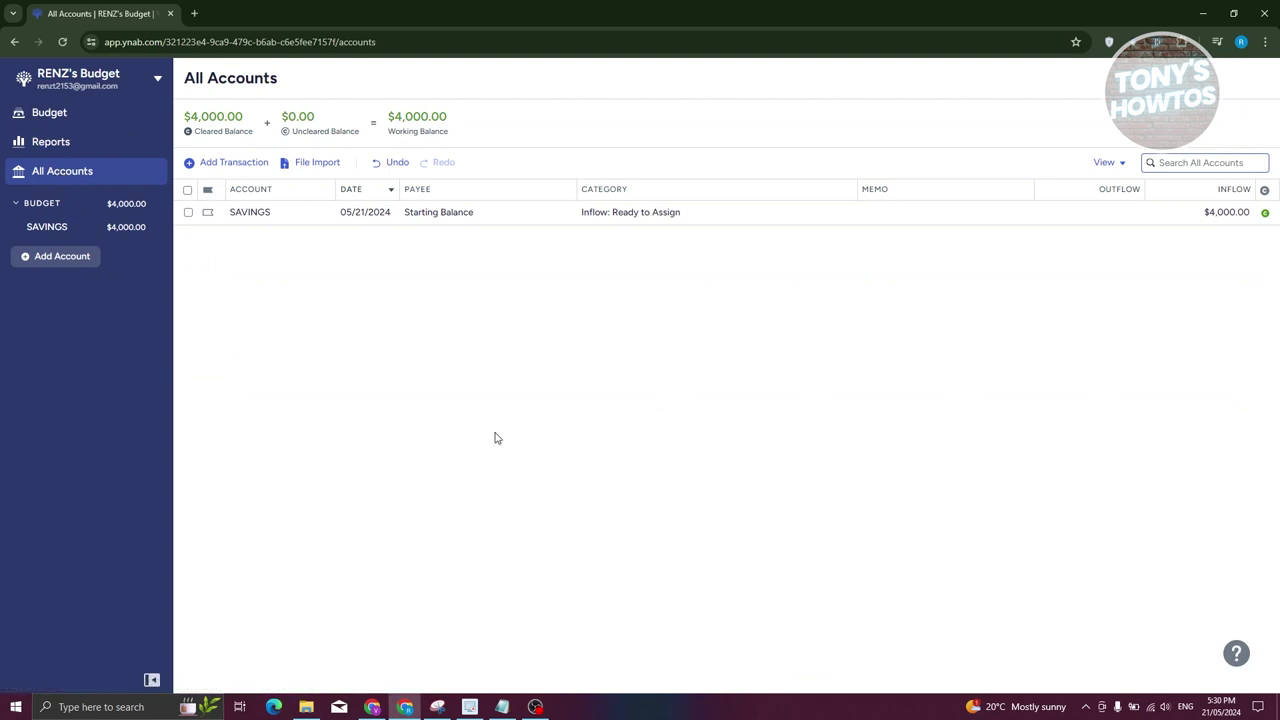
Select the SAVINGS Starting Balance row and start a new transaction in All Accounts.
click(294, 213)
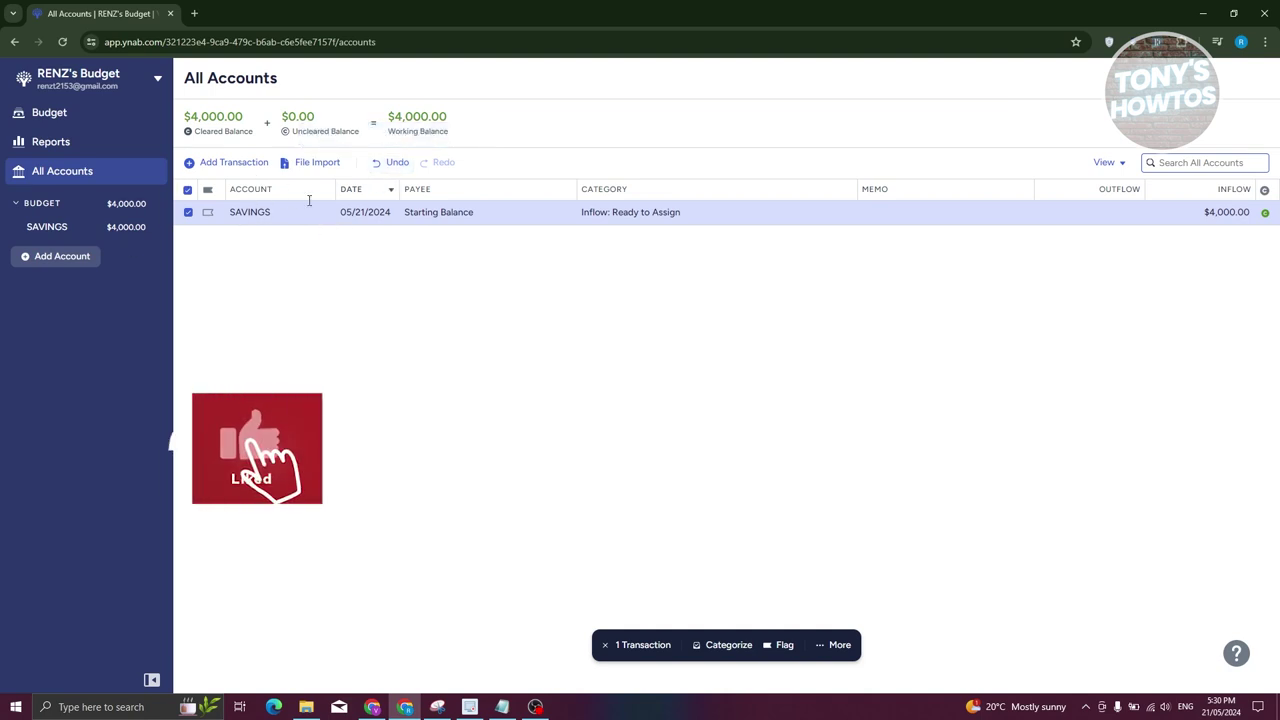
click(252, 164)
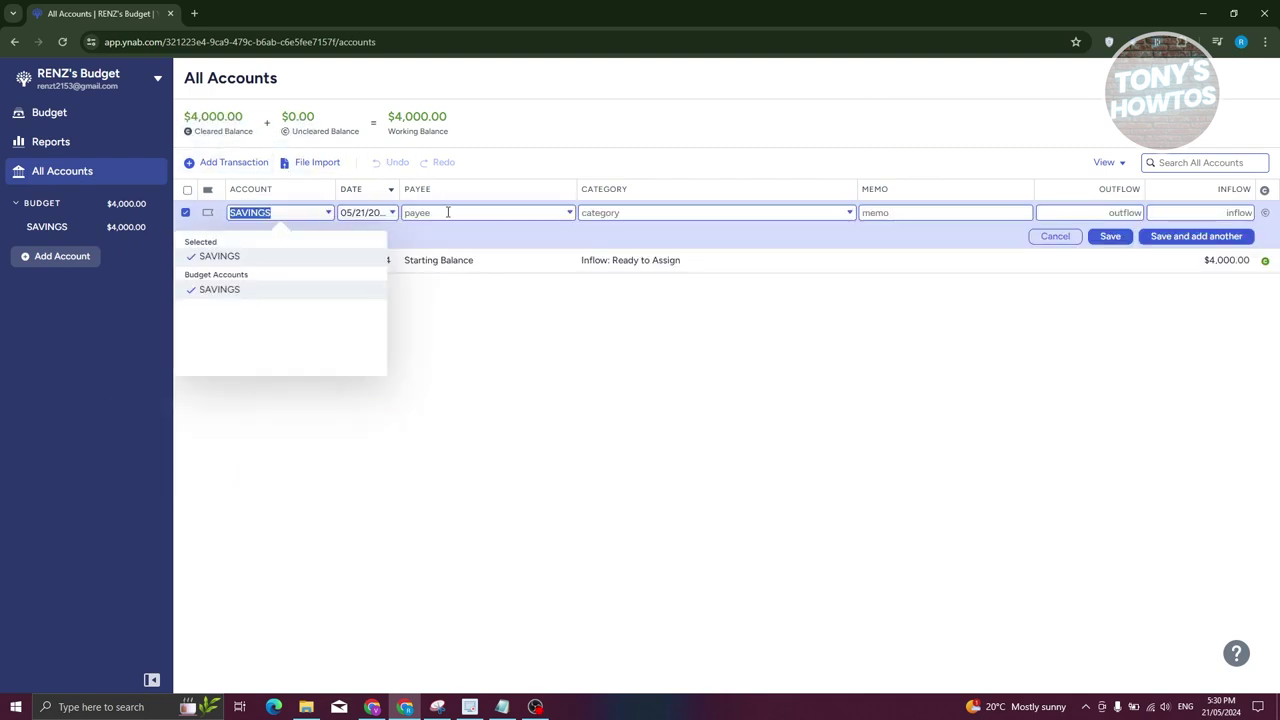
Keep SAVINGS as the account, enter payee TEST, and categorise it as Inflow: Ready to Assign.
click(327, 214)
click(327, 214)
click(444, 213)
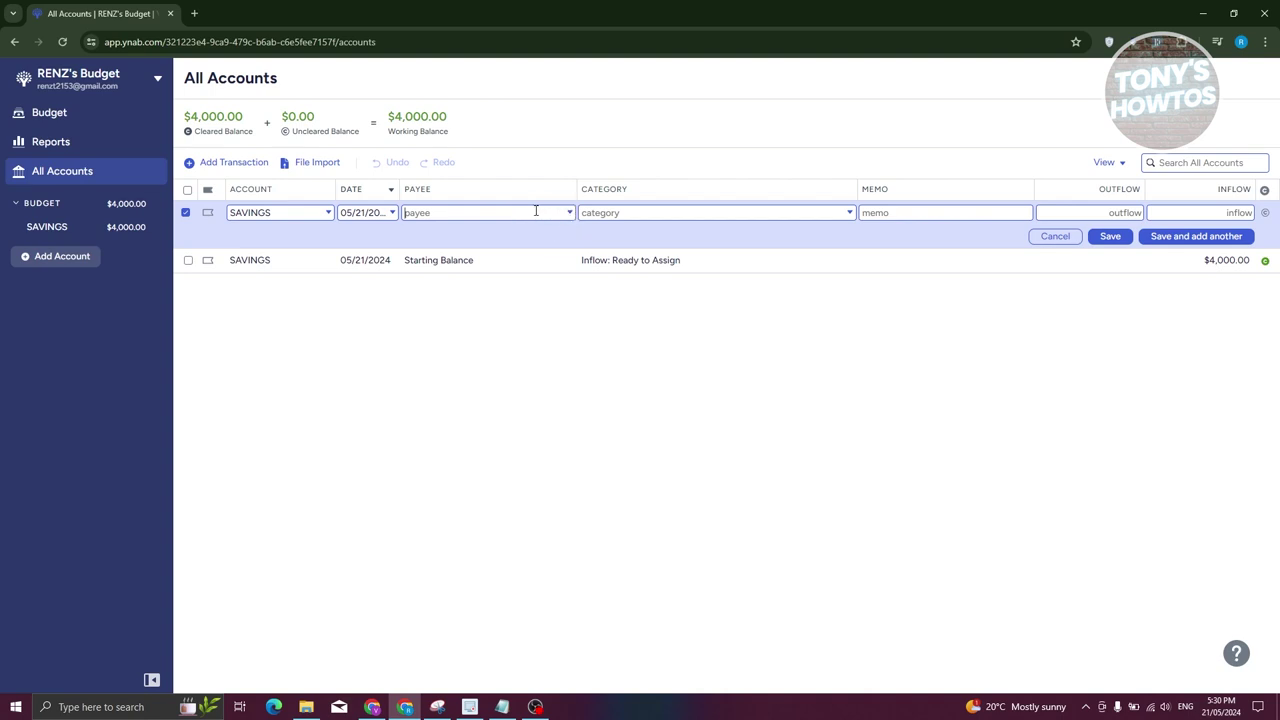
text(TEST)
click(648, 213)
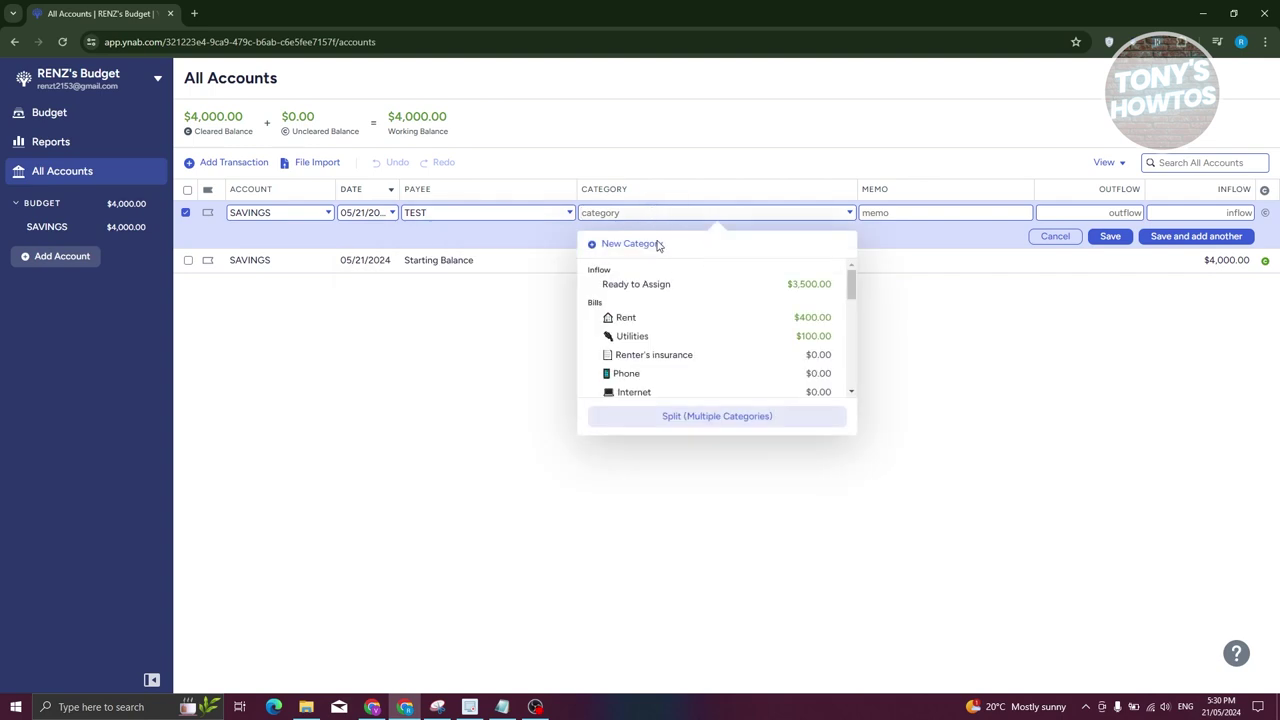
scroll(727, 318, down, 5)
scroll(727, 318, down, 5)
scroll(728, 312, up, 10)
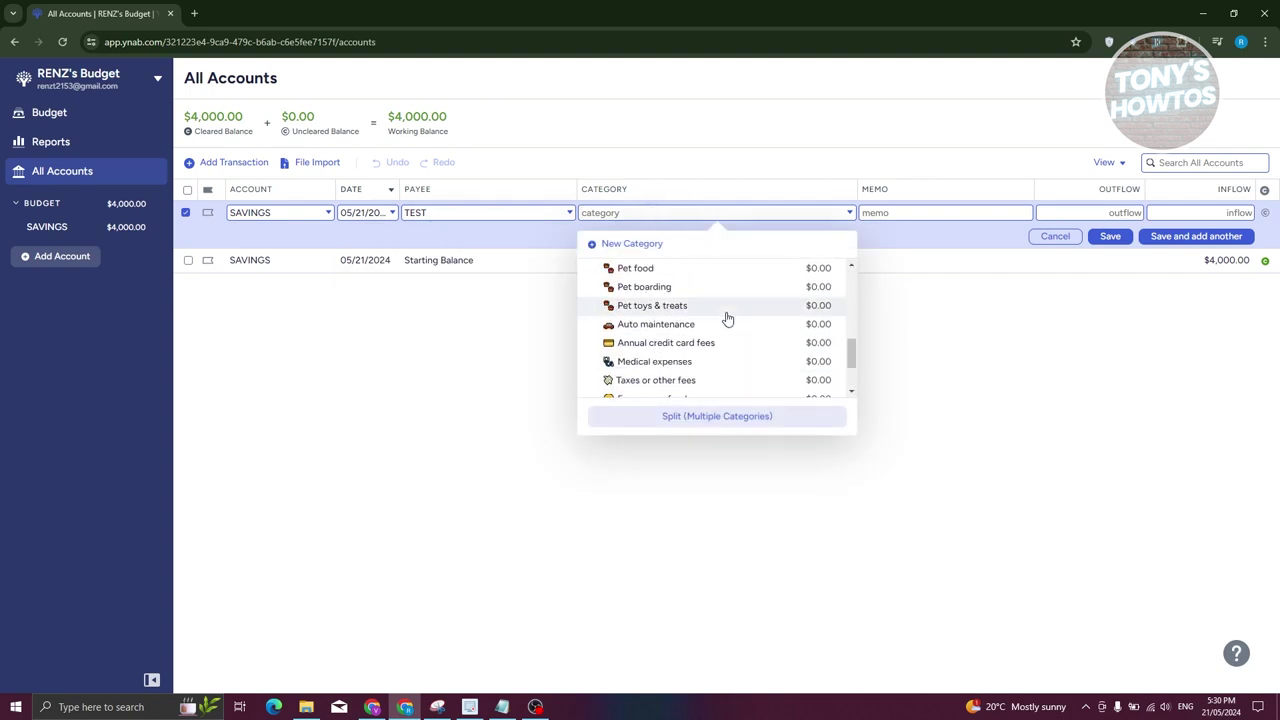
scroll(730, 304, up, 2)
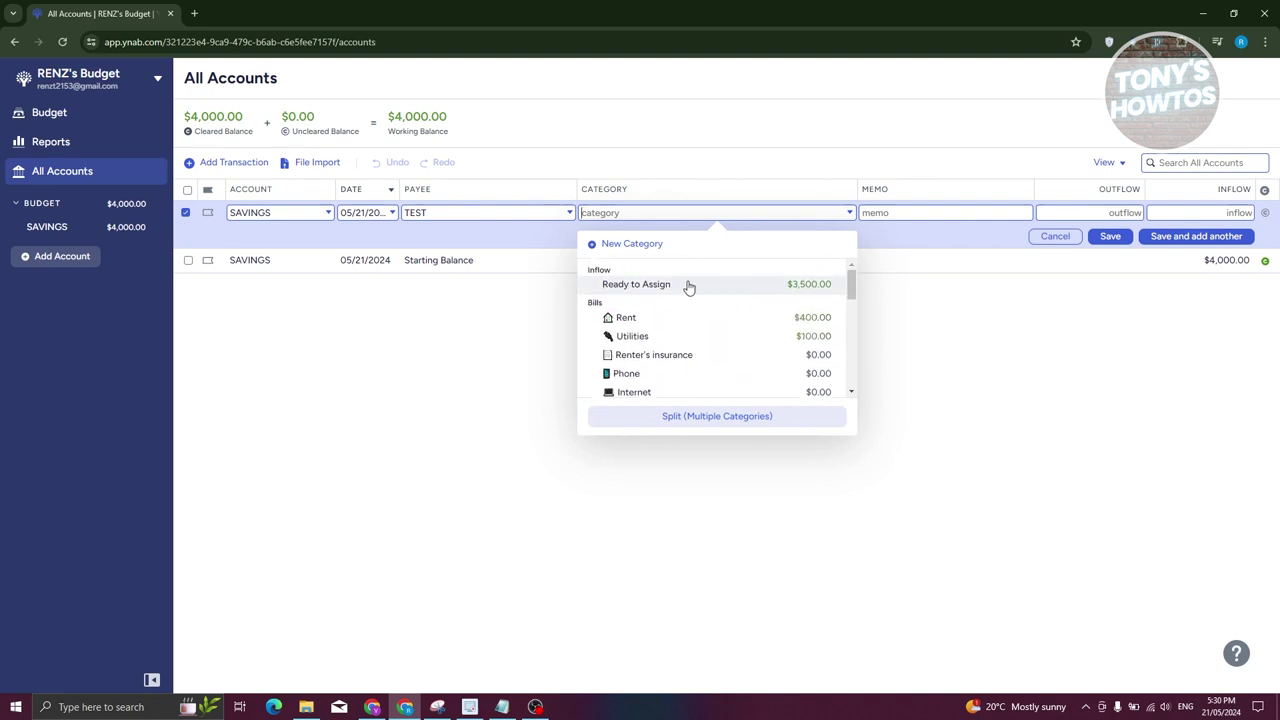
click(694, 287)
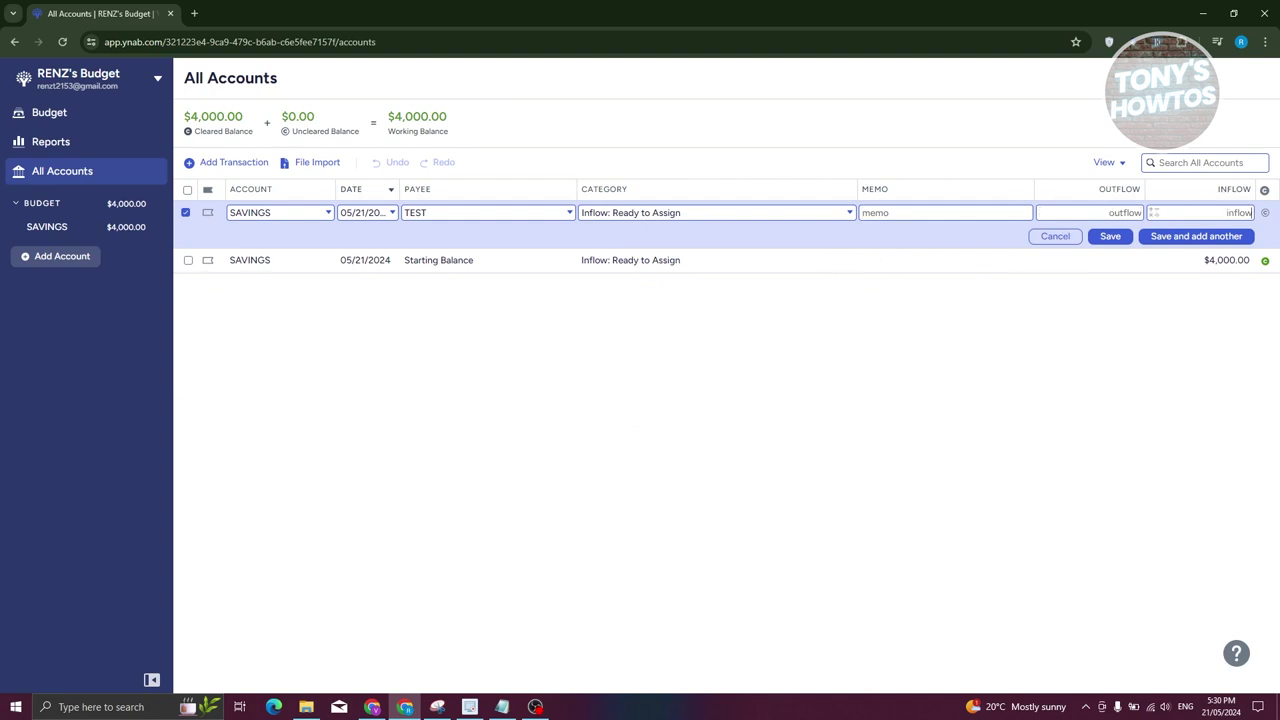
Enter a 1000 inflow, save the TEST transaction, and return to the budget.
click(1153, 212)
text(1000)
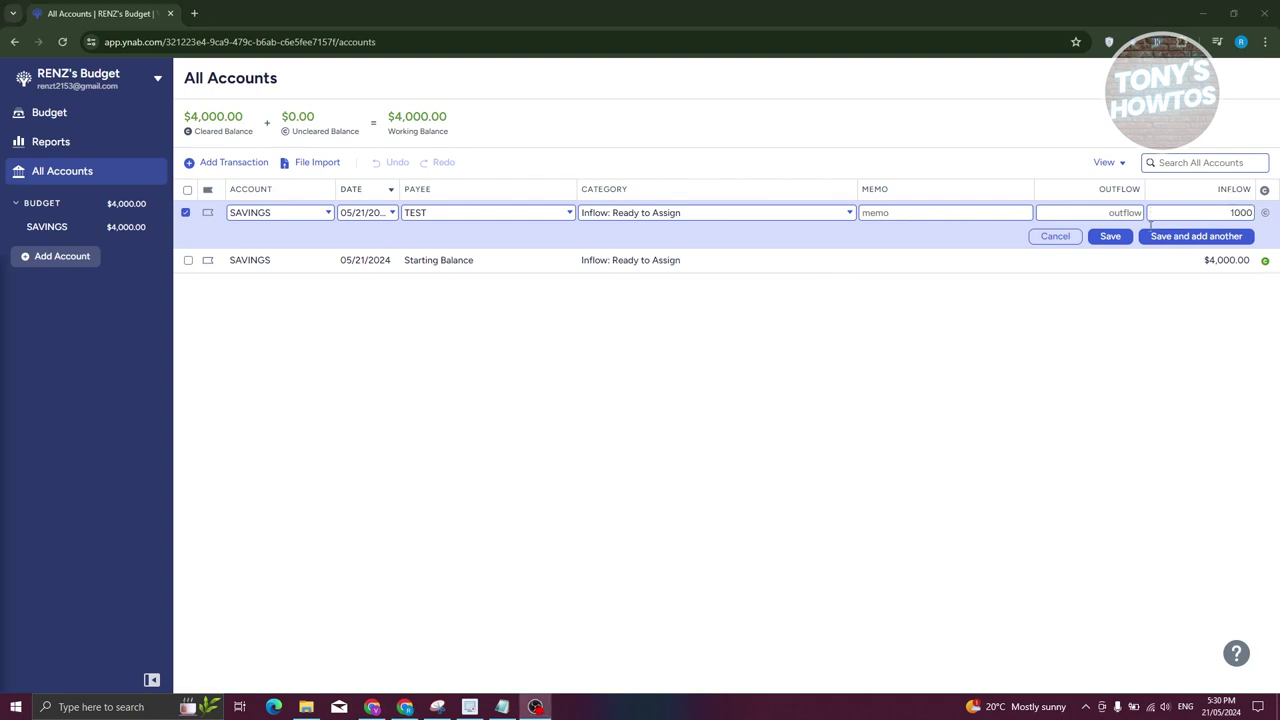
click(1092, 244)
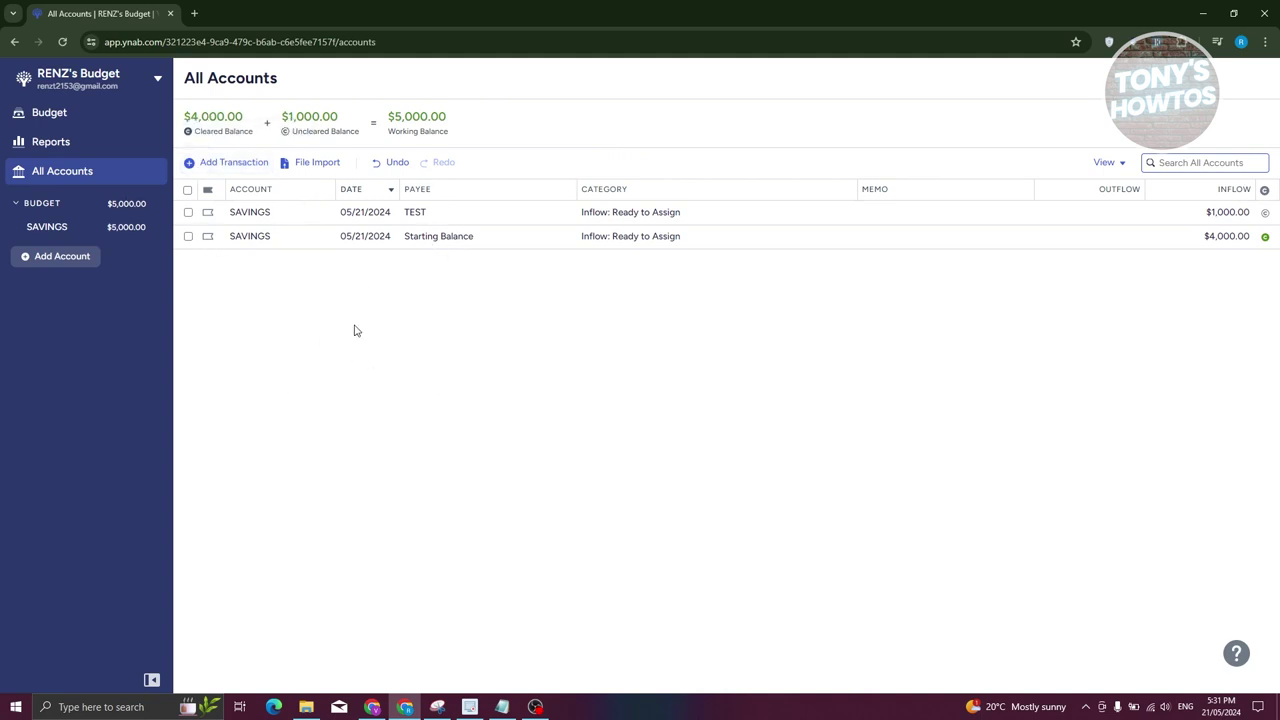
click(40, 113)
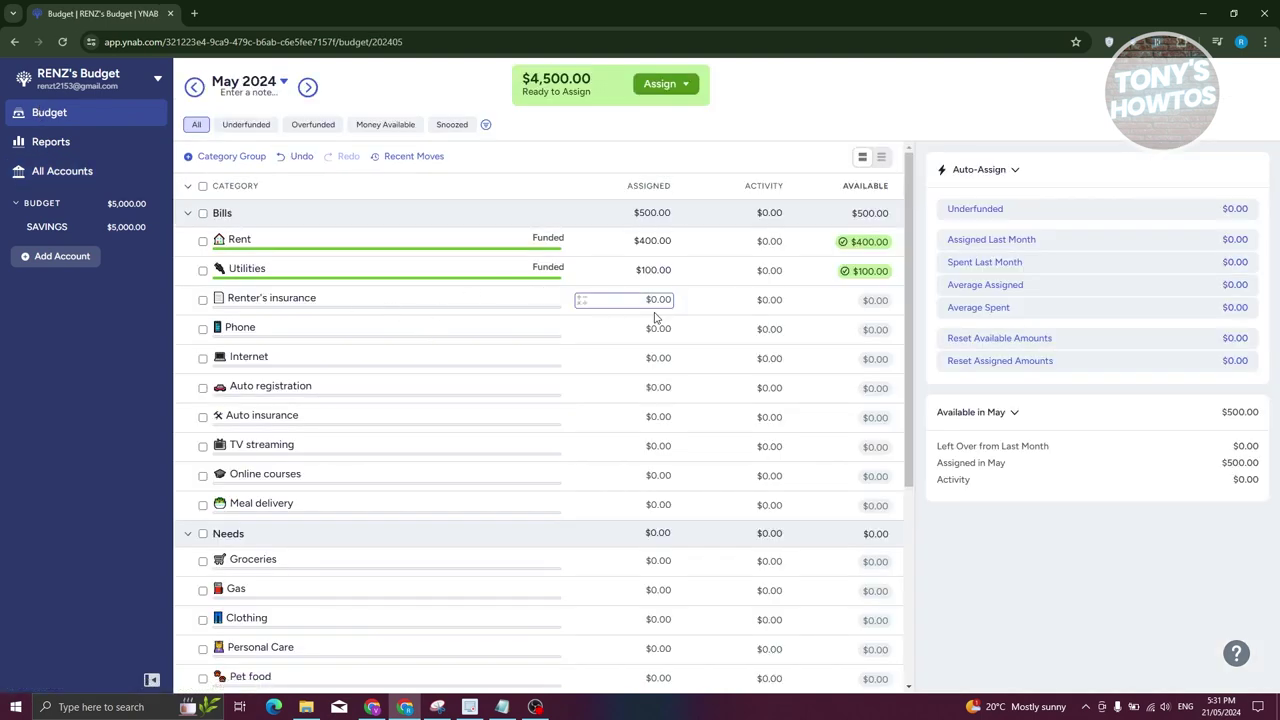
Cycle through the Underfunded, Overfunded, Money Available and Snoozed filters, then return to All.
click(245, 127)
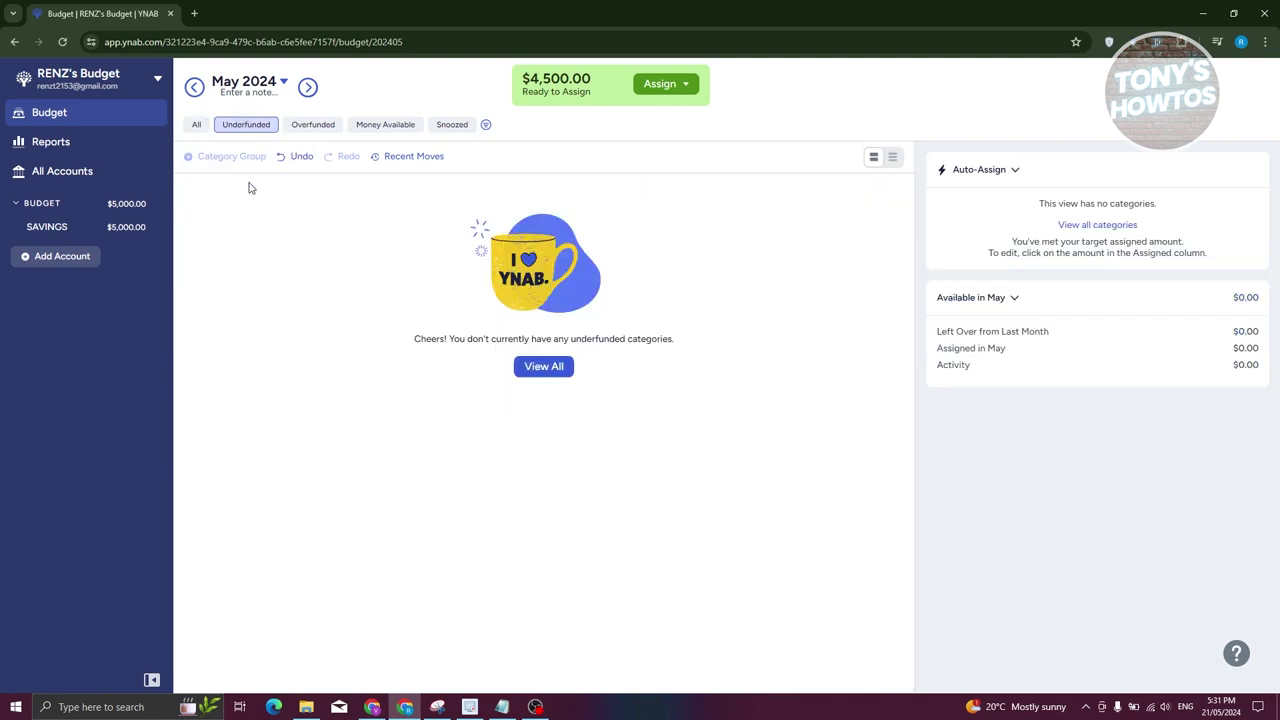
click(320, 128)
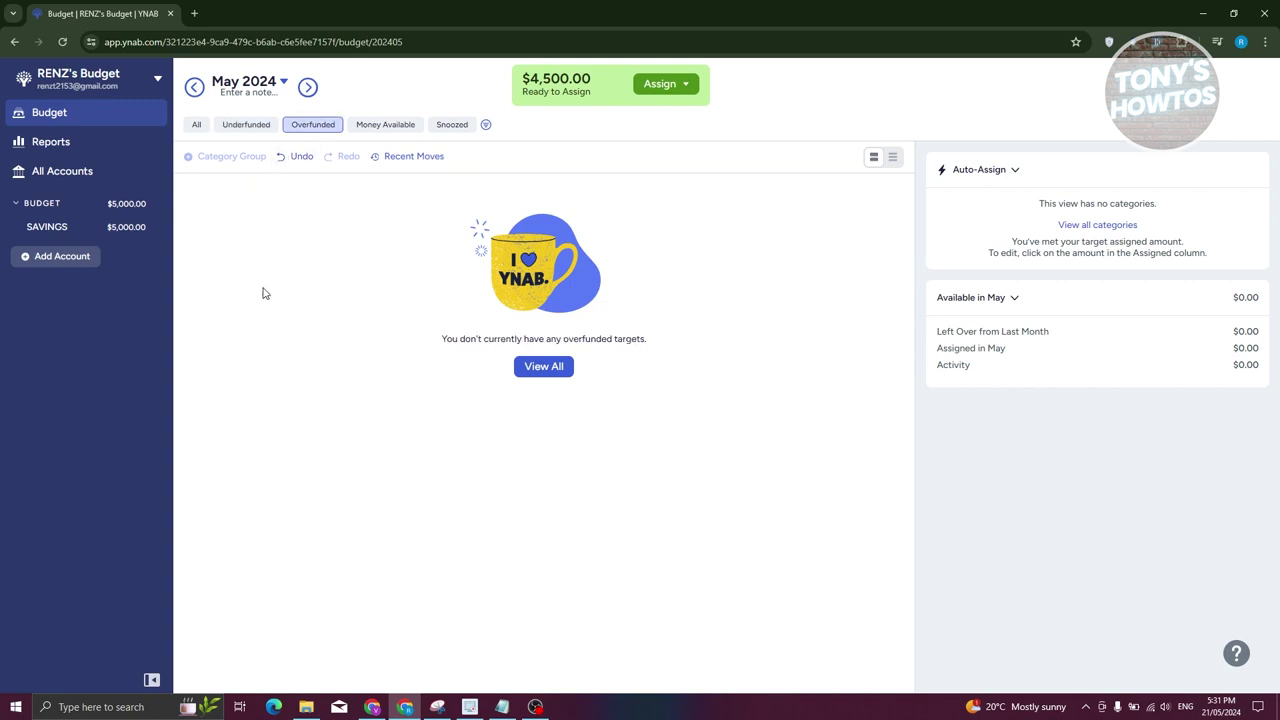
click(389, 128)
click(452, 127)
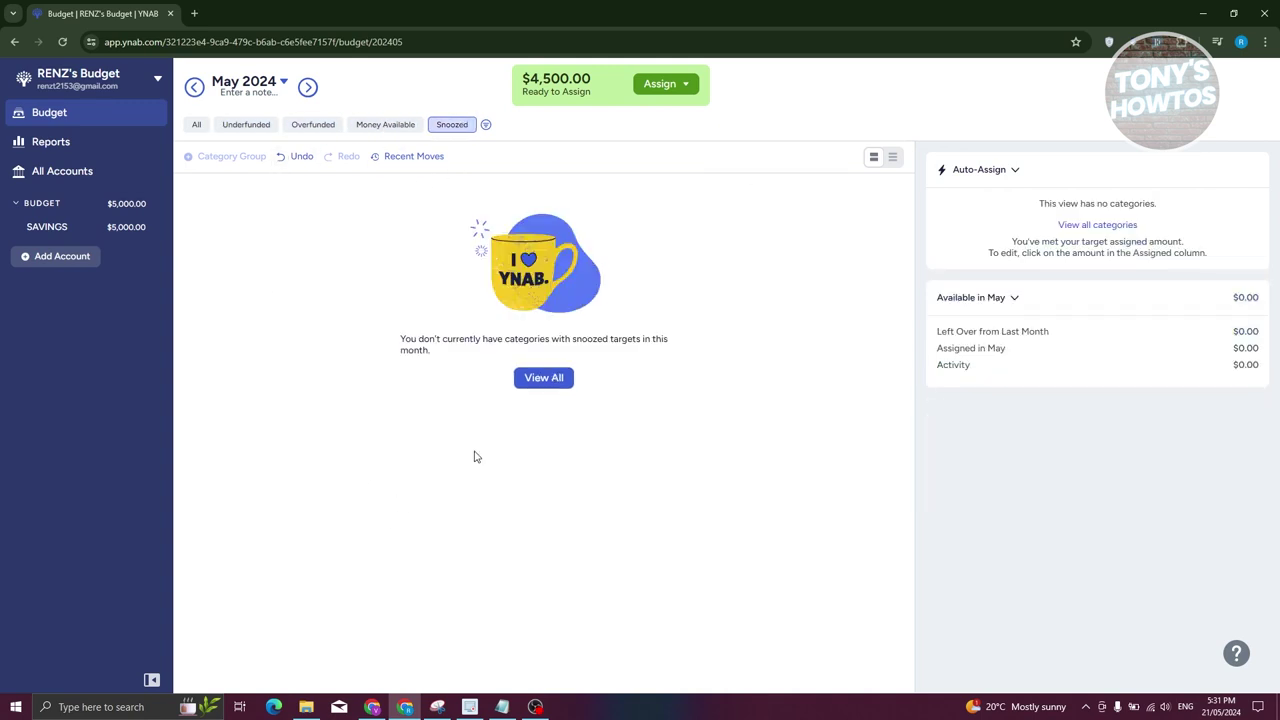
click(196, 124)
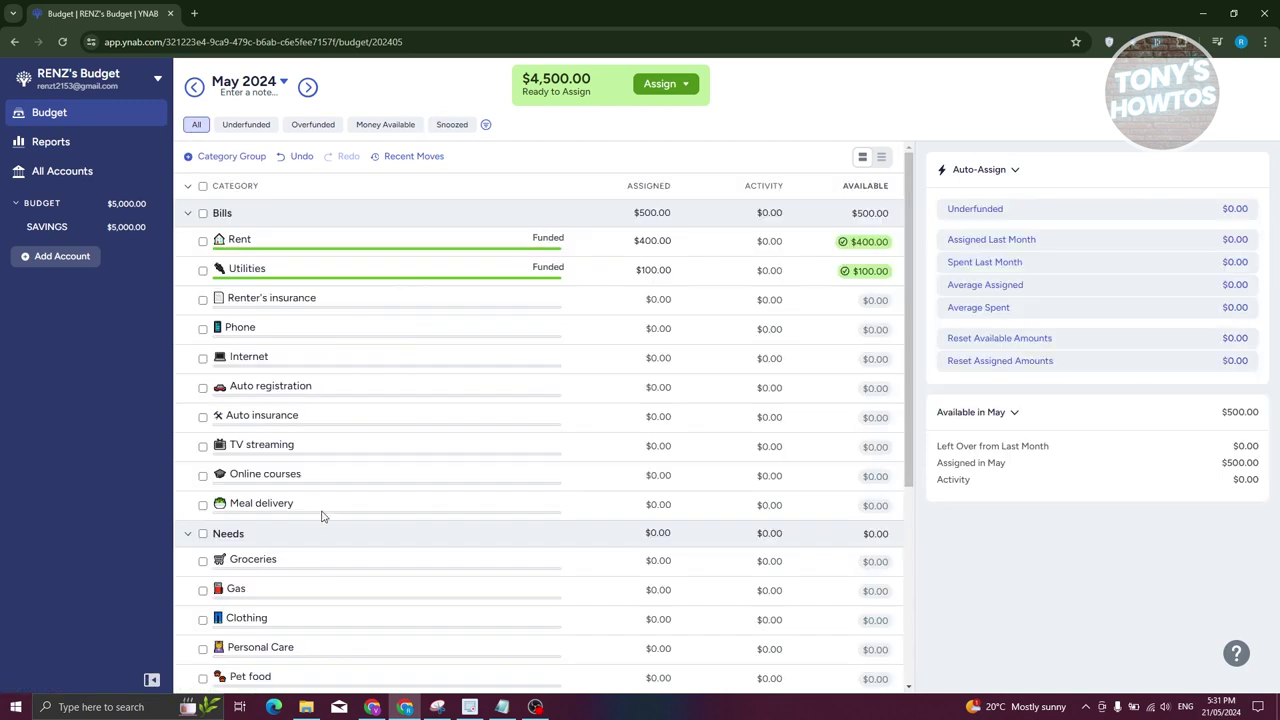